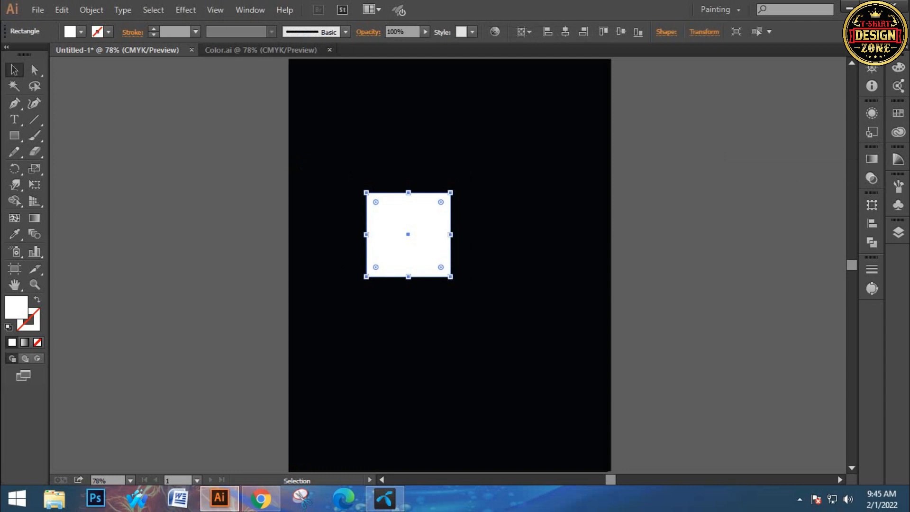
Move the white square up towards the upper middle of the black artboard.
left_click_drag(409, 242, 424, 197)
left_click(332, 260)
left_click_drag(332, 260, 422, 158)
left_click_drag(425, 190, 424, 184)
left_click(332, 261)
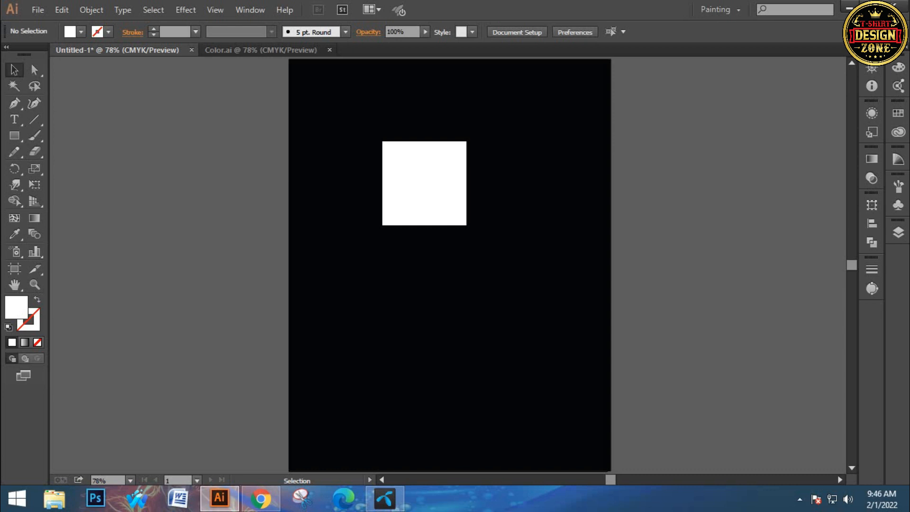
Align the white square to the horizontal and vertical centre of the artboard.
left_click_drag(349, 102, 492, 248)
left_click(492, 247)
left_click_drag(363, 110, 479, 219)
left_click(480, 219)
left_click_drag(363, 115, 460, 204)
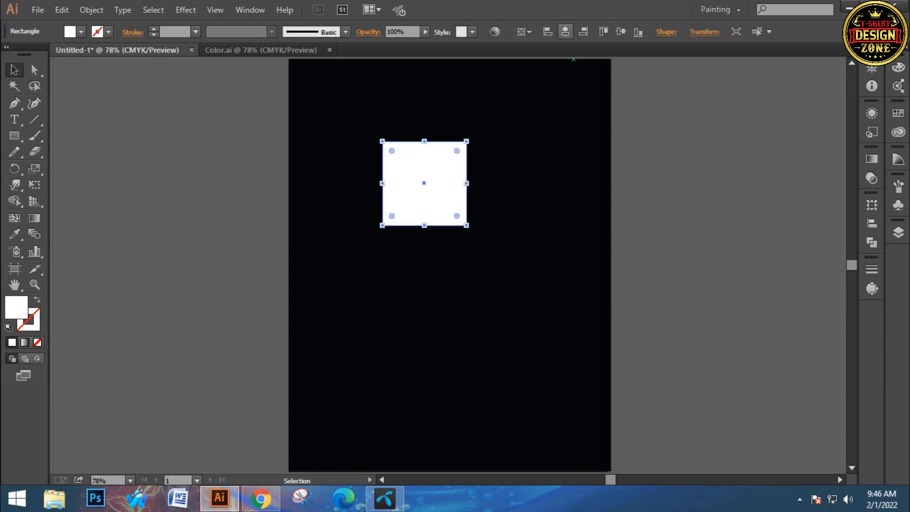
left_click(565, 31)
left_click(621, 31)
key("ctrl+shift+a")
left_click(449, 265)
key("ctrl+shift+a")
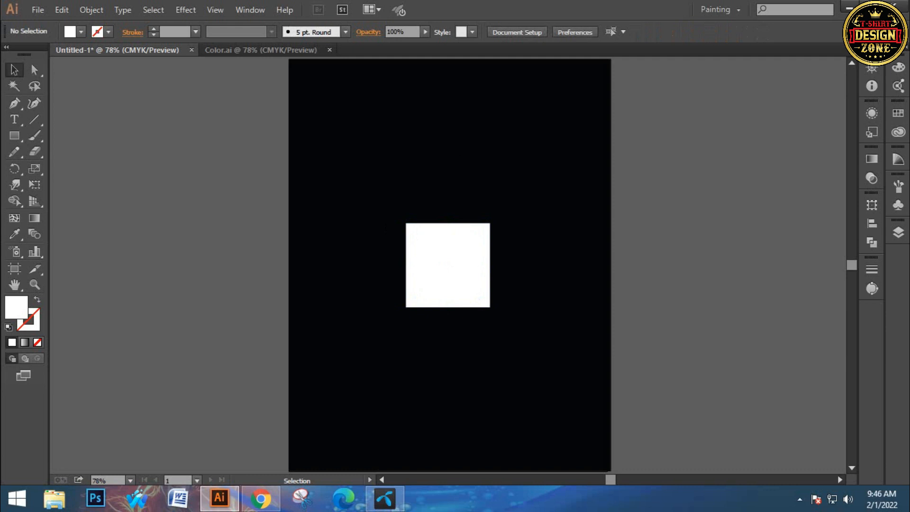
Shrink the white square slightly and duplicate it into a vertical column of three squares.
left_click(443, 264)
left_click_drag(448, 265, 449, 188)
left_click_drag(408, 146, 449, 361)
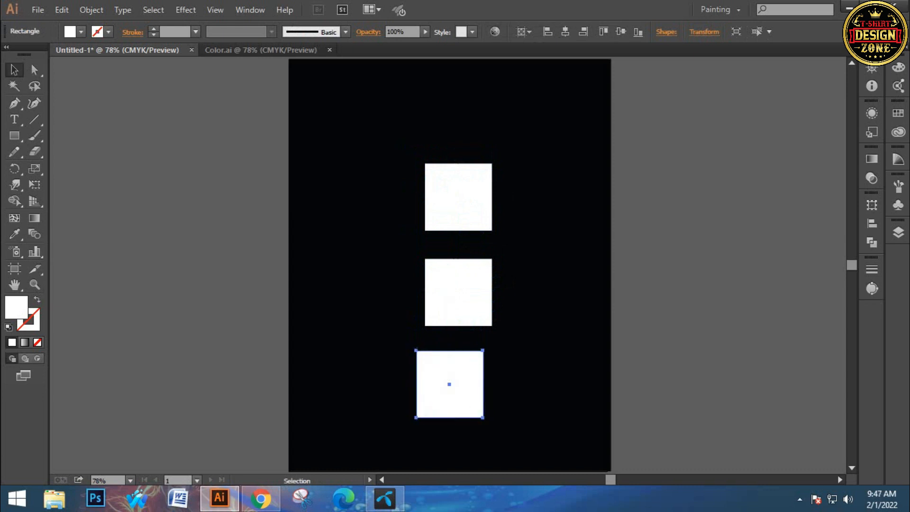
key("ctrl+shift+a")
Fill the uppermost square of the column with a red swatch.
left_click_drag(392, 132, 528, 235)
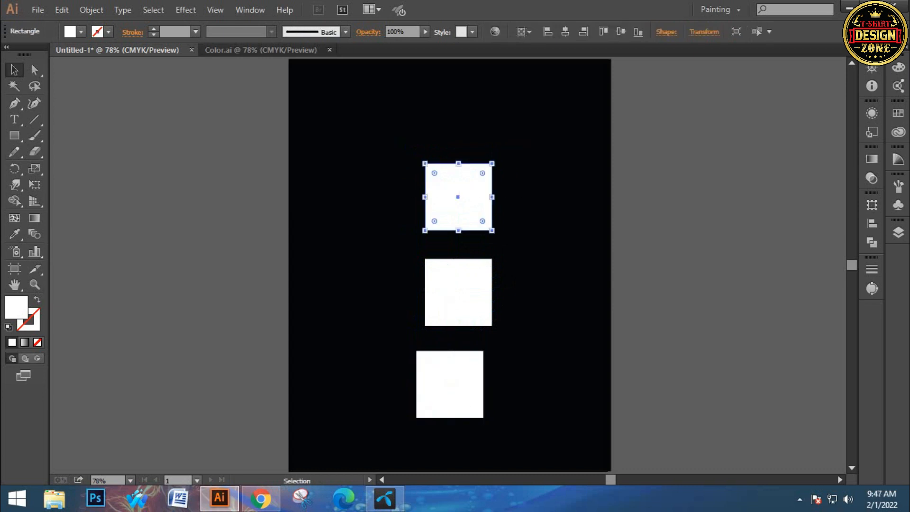
left_click(81, 32)
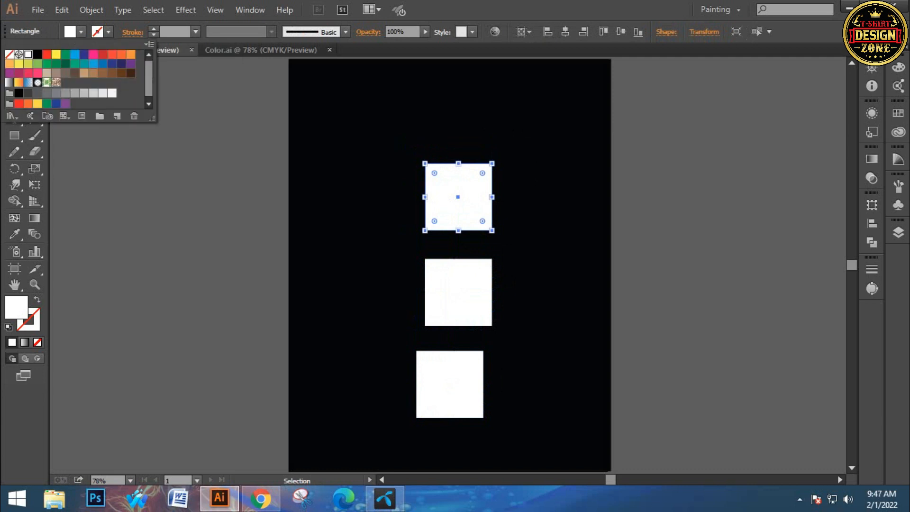
left_click(103, 54)
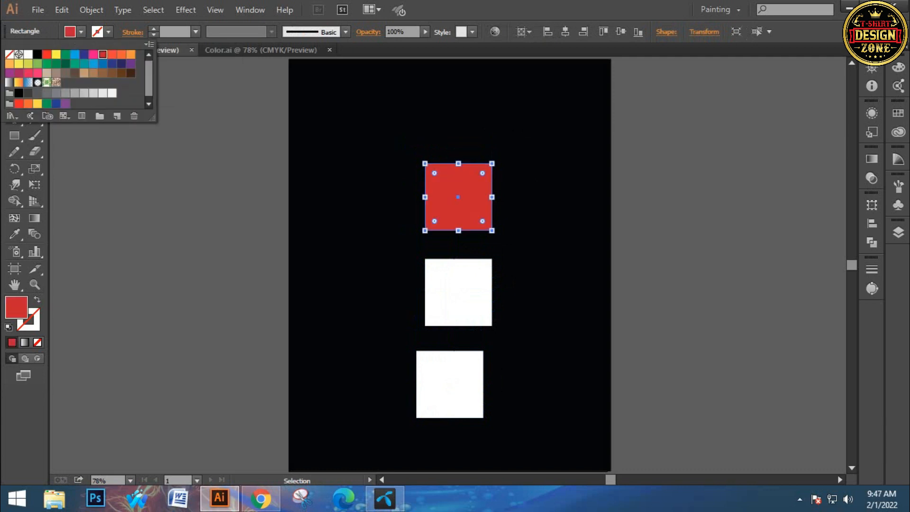
key("Escape")
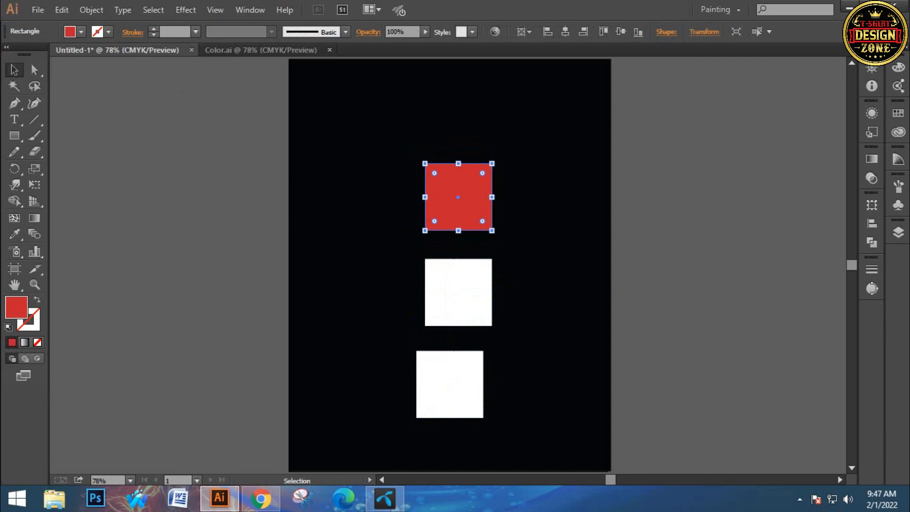
left_click(388, 145)
left_click_drag(388, 145, 522, 219)
left_click(522, 220)
Fill the middle square with a green swatch and dismiss the SMS notification.
left_click(361, 239)
left_click_drag(361, 239, 496, 330)
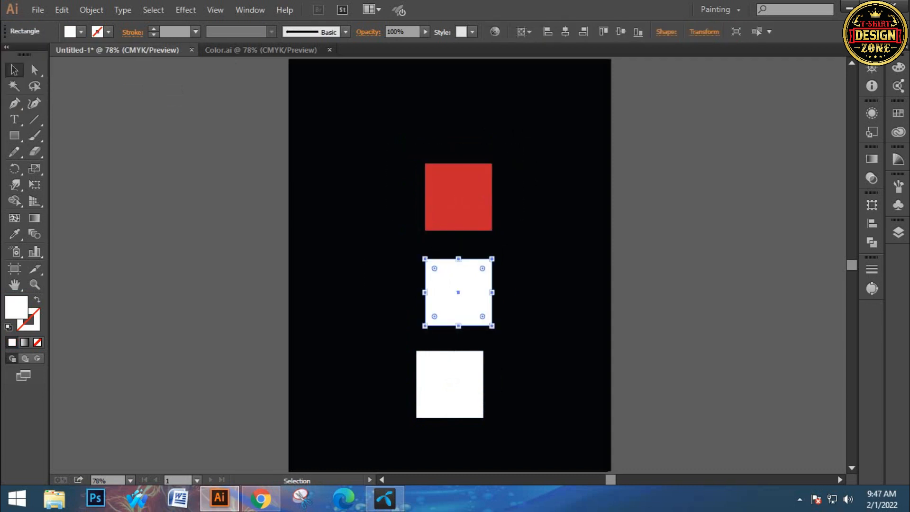
left_click(81, 31)
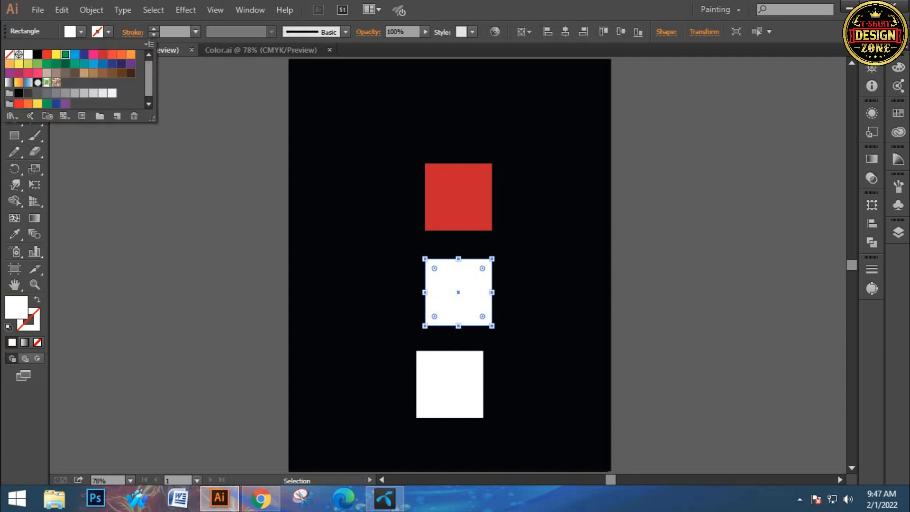
left_click(66, 54)
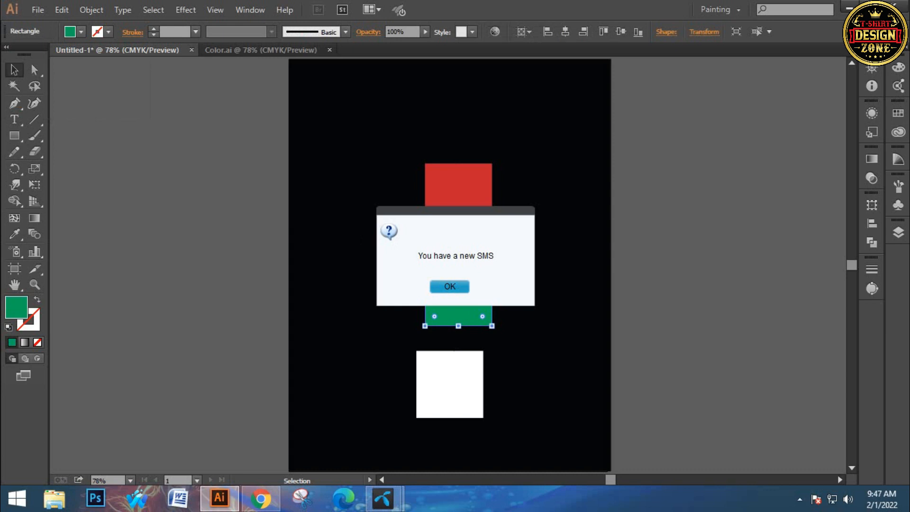
left_click(449, 287)
left_click(528, 257)
Move the red and green squares up so only a narrow gap separates them.
left_click_drag(449, 204, 450, 183)
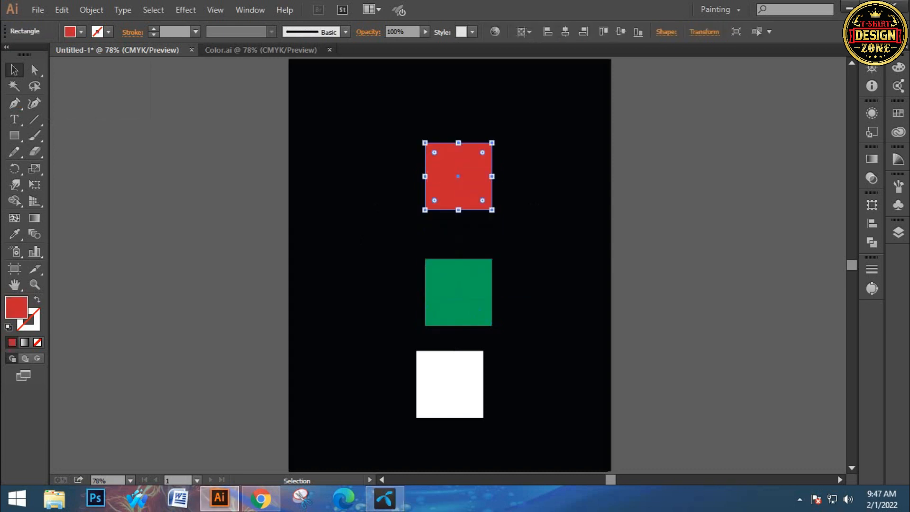
left_click_drag(449, 281, 450, 248)
left_click(527, 256)
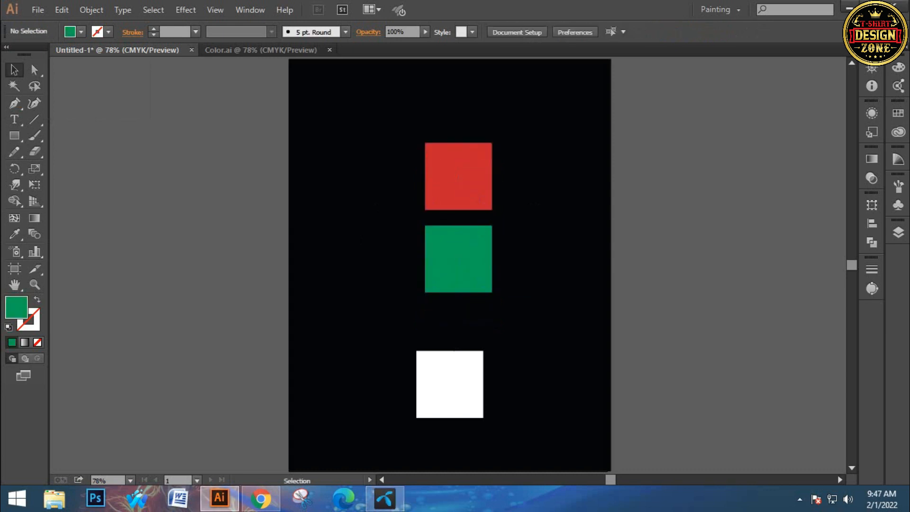
left_click_drag(382, 159, 471, 280)
left_click(526, 254)
left_click_drag(380, 164, 485, 268)
left_click(527, 254)
left_click_drag(381, 162, 476, 265)
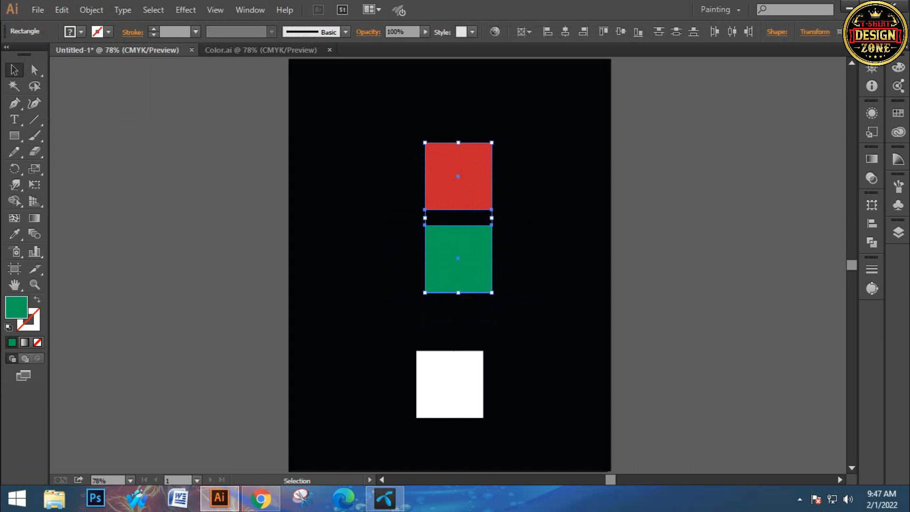
Move the white square up directly beneath the green one, lined up with the other two squares.
left_click(489, 373)
left_click_drag(450, 384, 459, 339)
left_click(526, 313)
left_click_drag(374, 184, 474, 323)
left_click(526, 313)
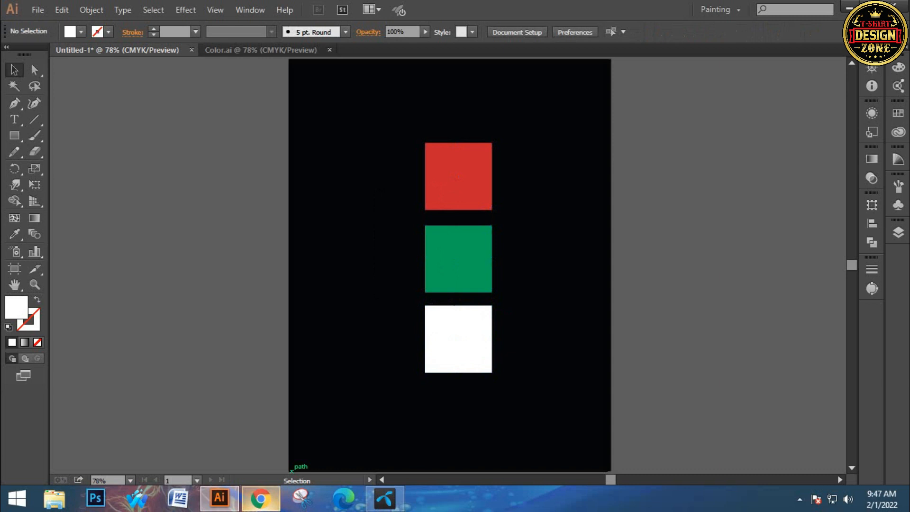
Switch to Chrome and search Google Images for "gym t shirt design".
left_click(261, 499)
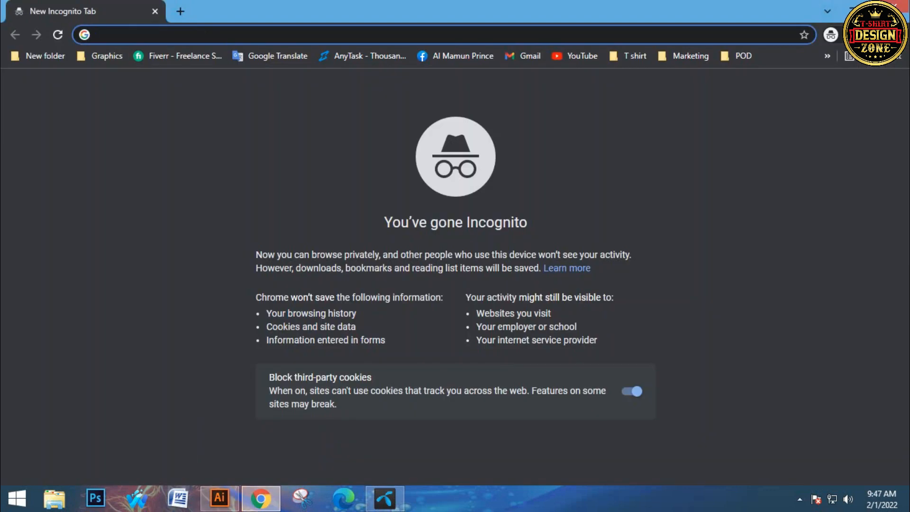
type("g")
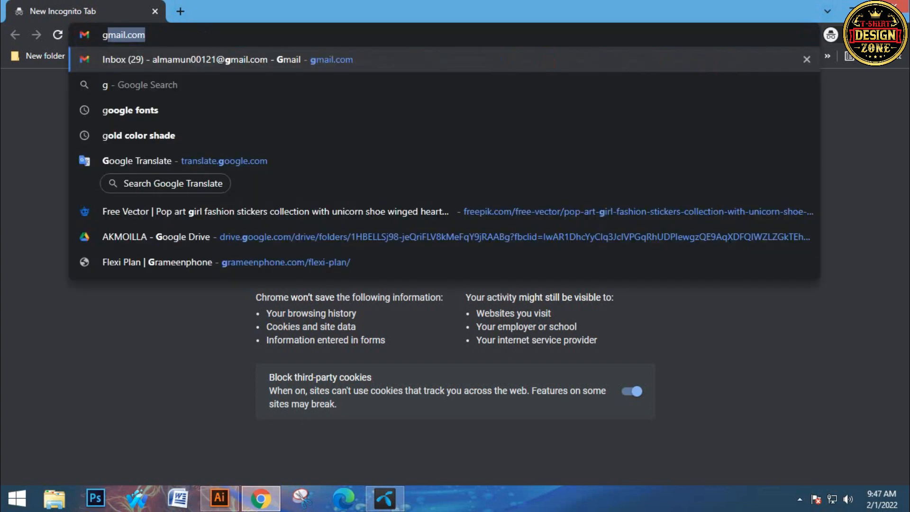
type("ym ")
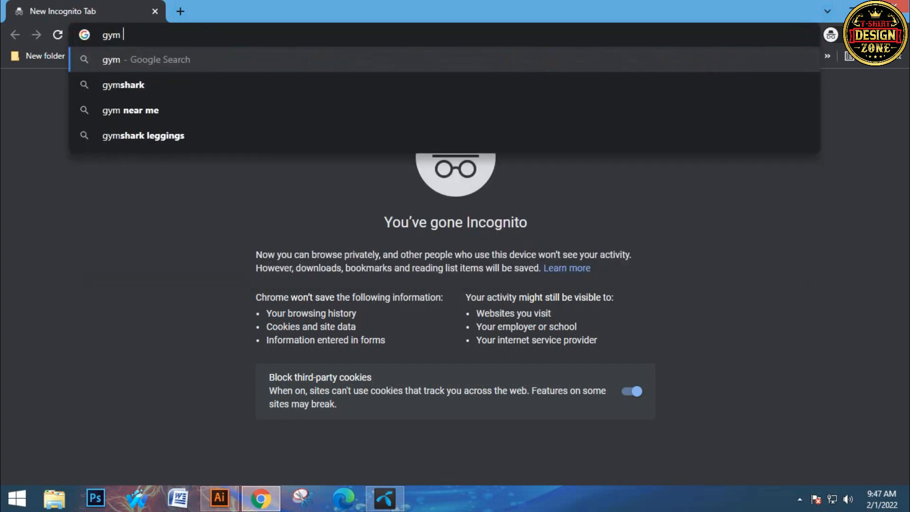
type("t shirt design")
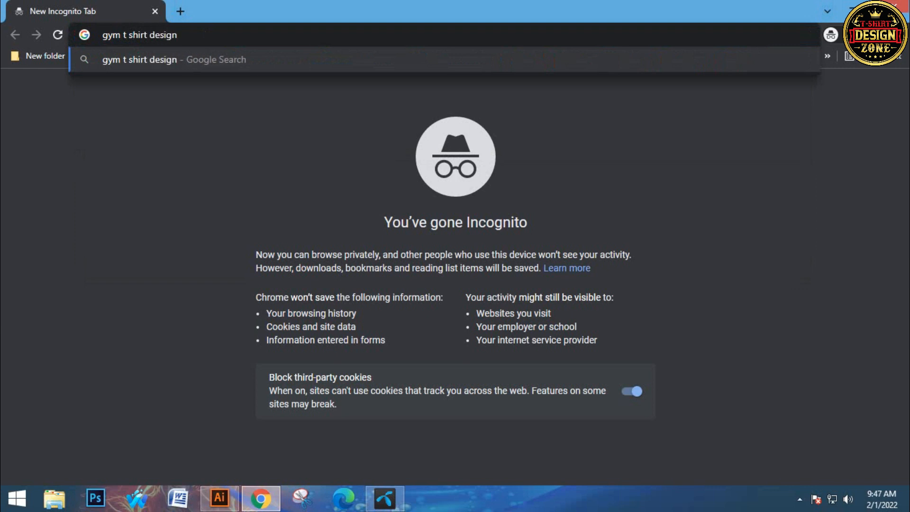
key("Return")
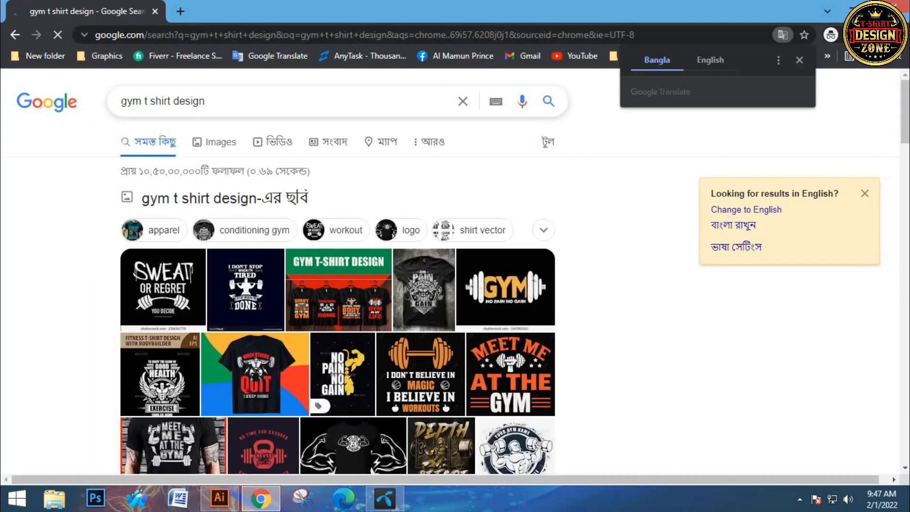
left_click(214, 142)
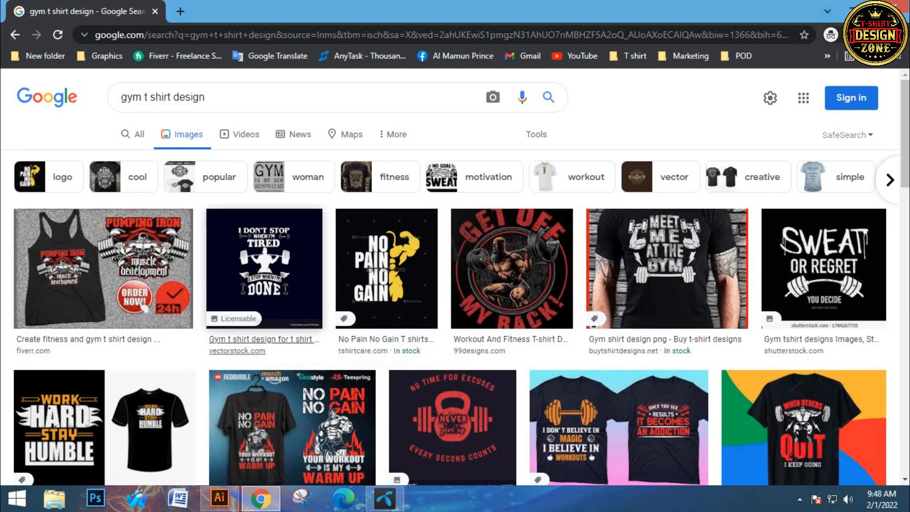
Examine the gym t-shirt designs in the image results, looking at their colour combinations.
scroll(265, 265, "down", 1)
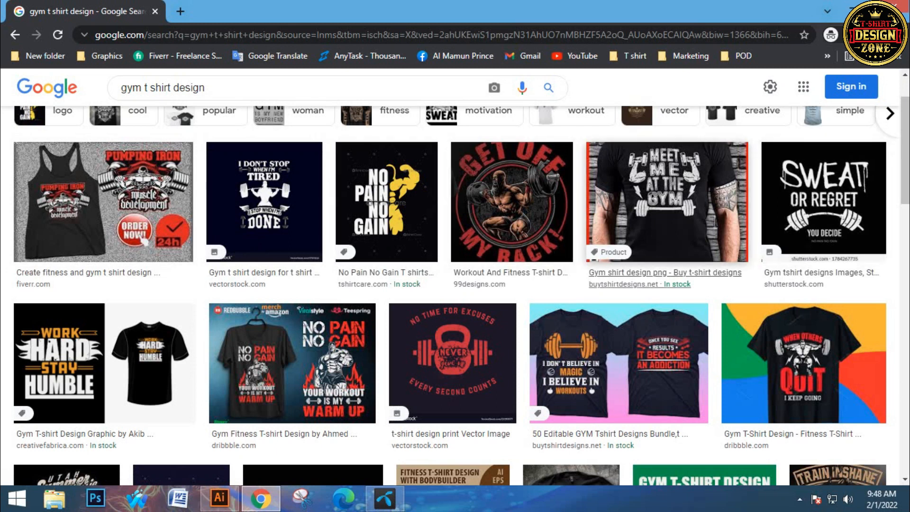
scroll(455, 294, "down", 1)
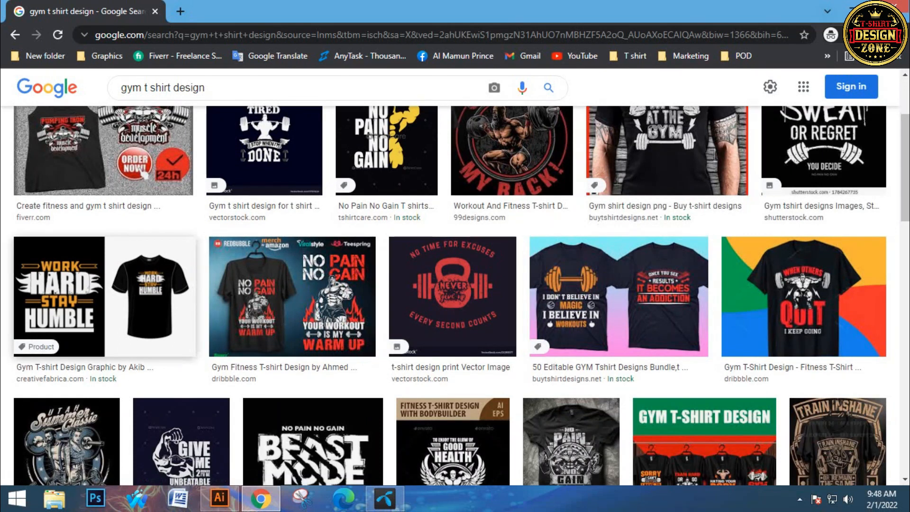
scroll(617, 294, "down", 1)
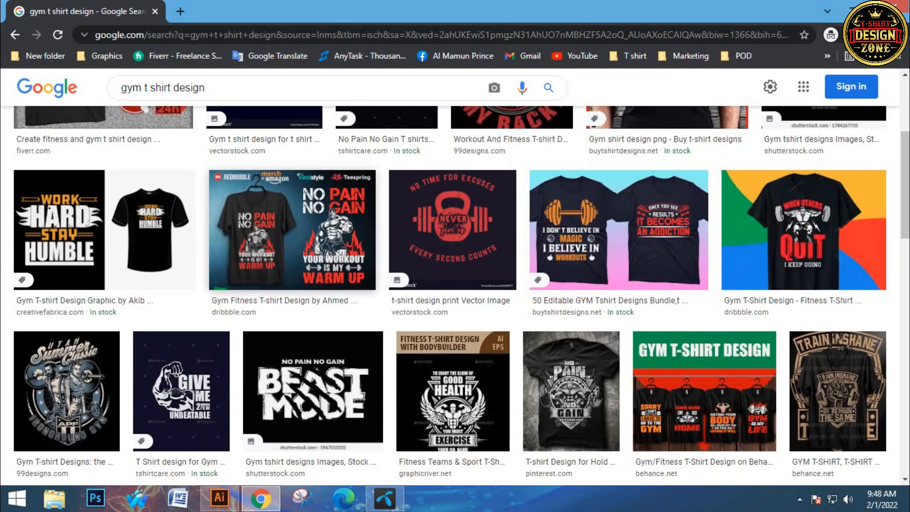
scroll(456, 294, "down", 2)
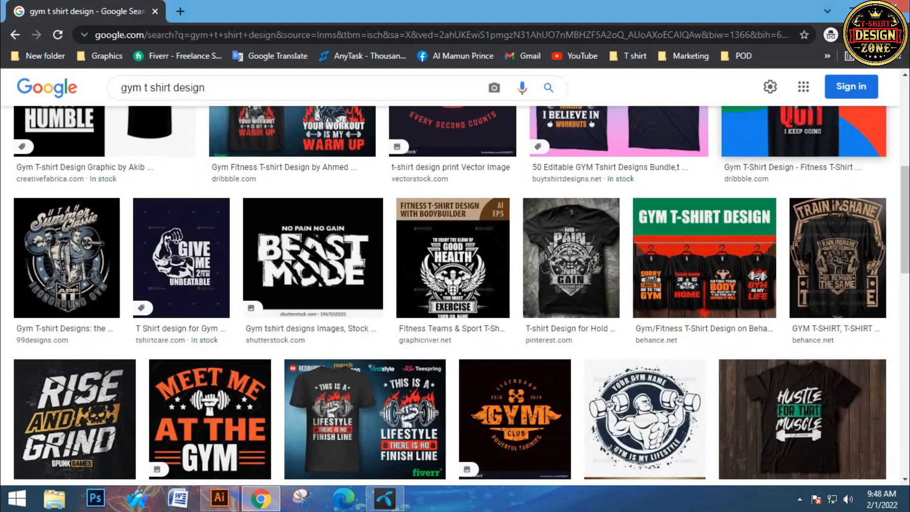
scroll(452, 294, "down", 3)
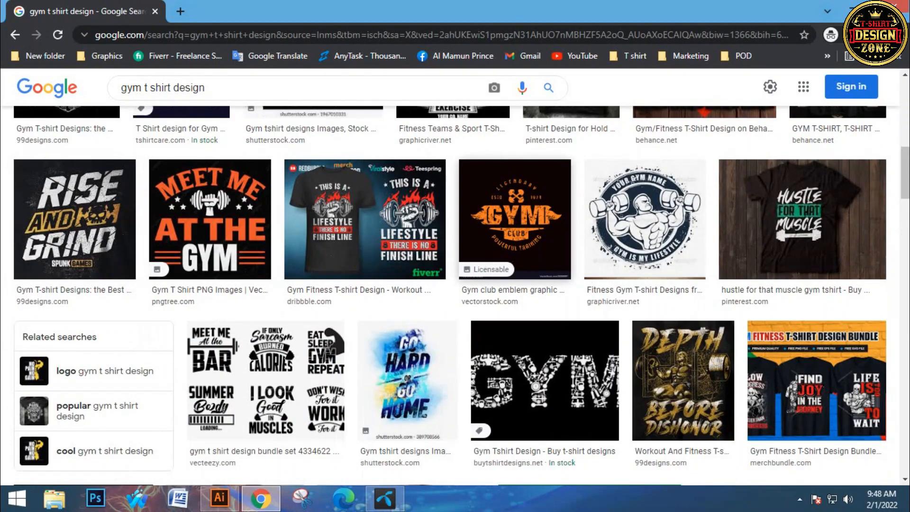
scroll(456, 294, "down", 2)
scroll(456, 294, "down", 1)
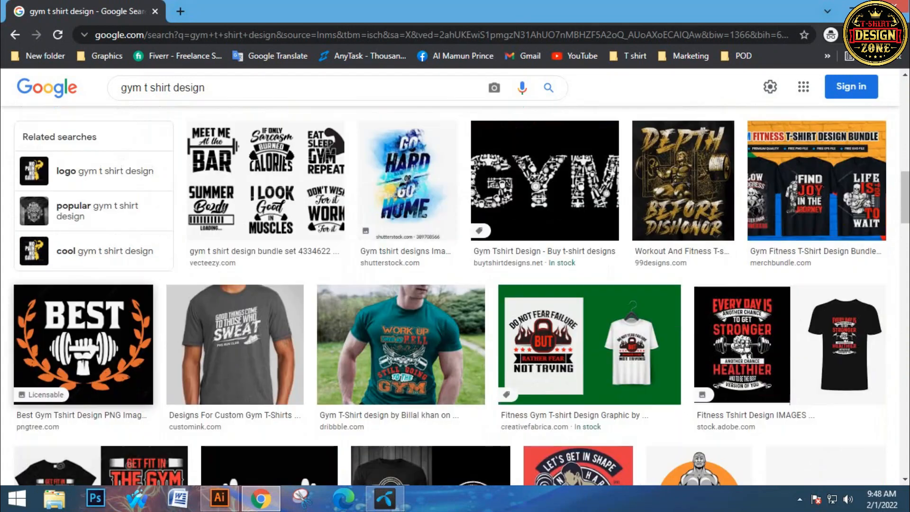
scroll(453, 295, "down", 1)
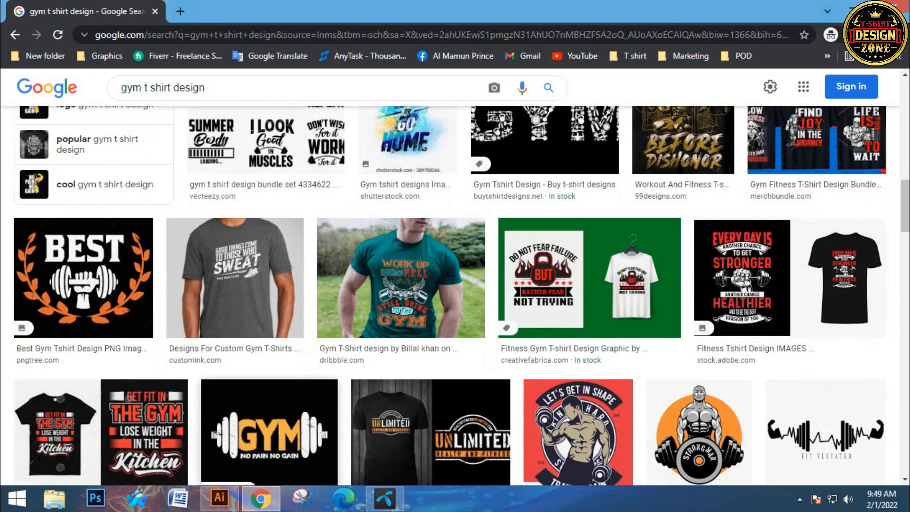
scroll(269, 427, "up", 1)
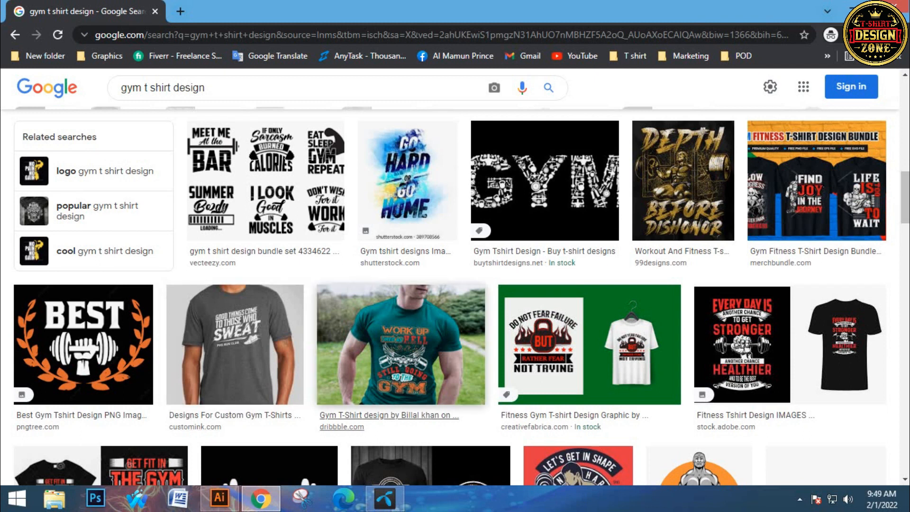
Return to Illustrator and move the red, green and white squares off the artboard onto the pasteboard at its left.
left_click(219, 498)
left_click_drag(455, 265, 433, 269)
left_click_drag(356, 161, 457, 350)
left_click_drag(436, 251, 167, 251)
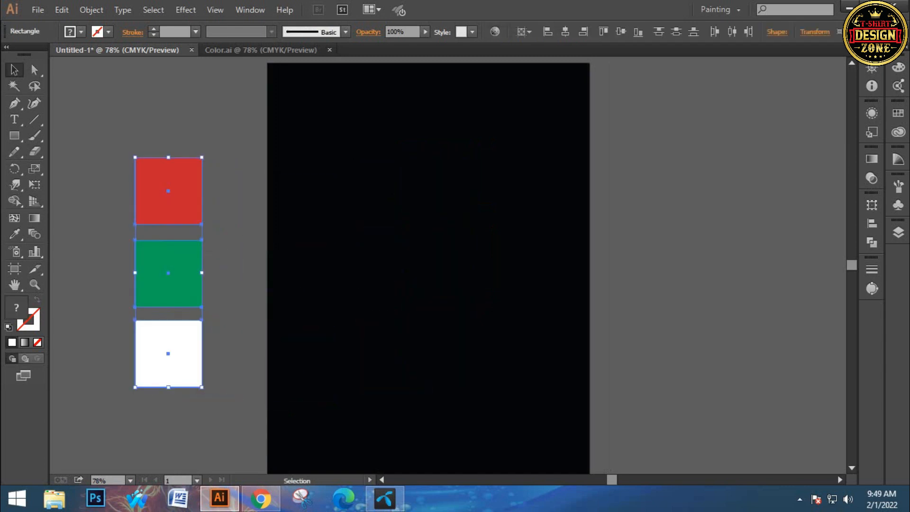
left_click(227, 284)
Add white text reading "T shirt design zone" in the upper part of the artboard and select it.
left_click(14, 119)
left_click(379, 214)
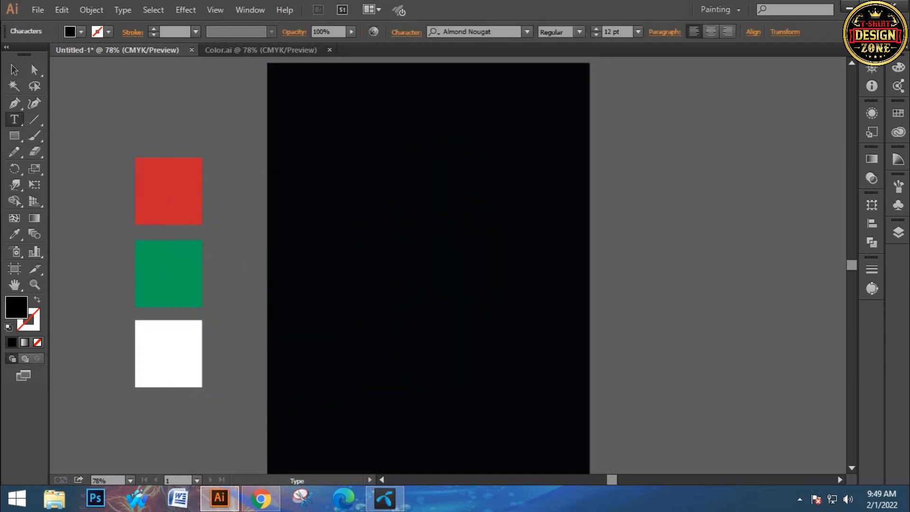
left_click(81, 32)
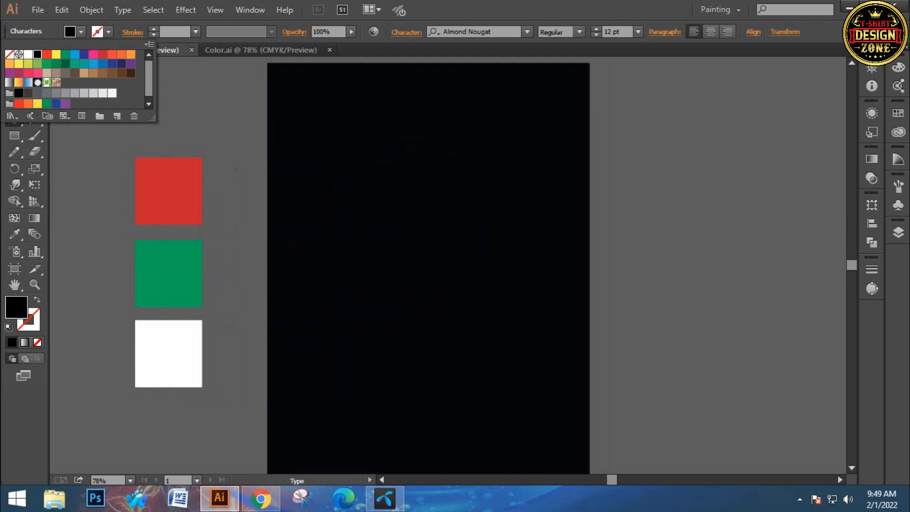
left_click(28, 55)
left_click(381, 129)
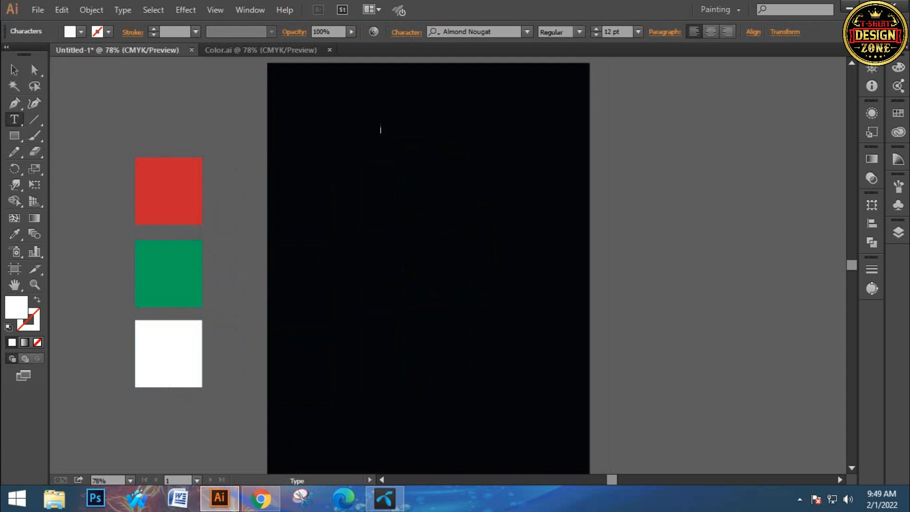
type("T shirt design zone")
left_click(15, 70)
key("ctrl+shift+a")
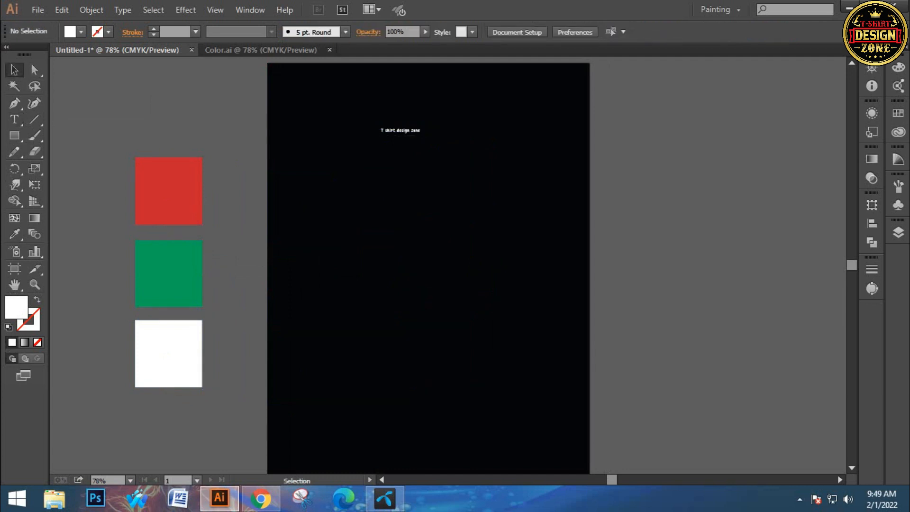
left_click(400, 129)
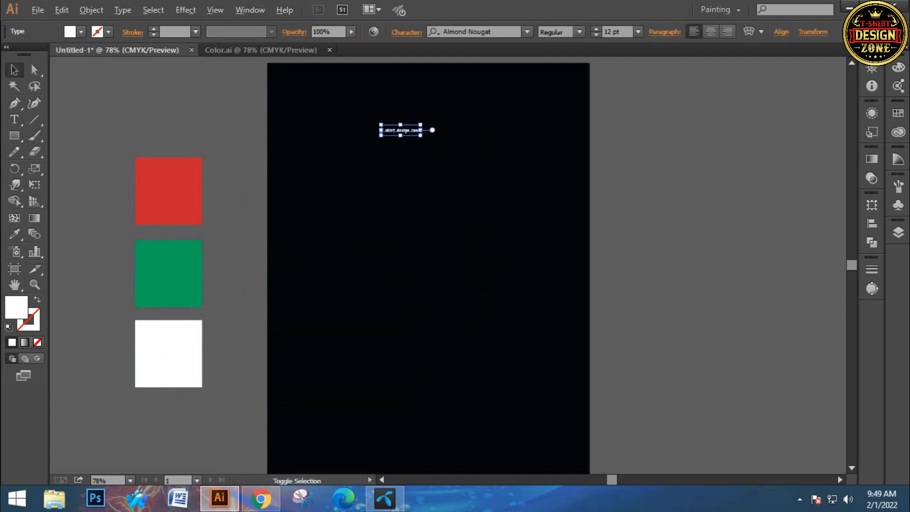
Enlarge the "T shirt design zone" text to about 73 pt and duplicate it downwards into a stack of six evenly spaced lines.
left_click_drag(420, 136, 524, 190)
key("ctrl+shift+a")
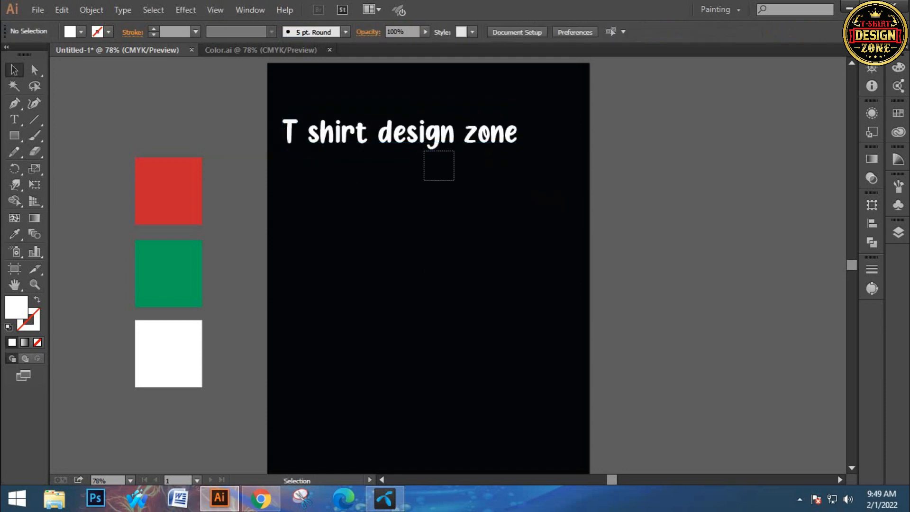
left_click_drag(443, 142, 445, 217)
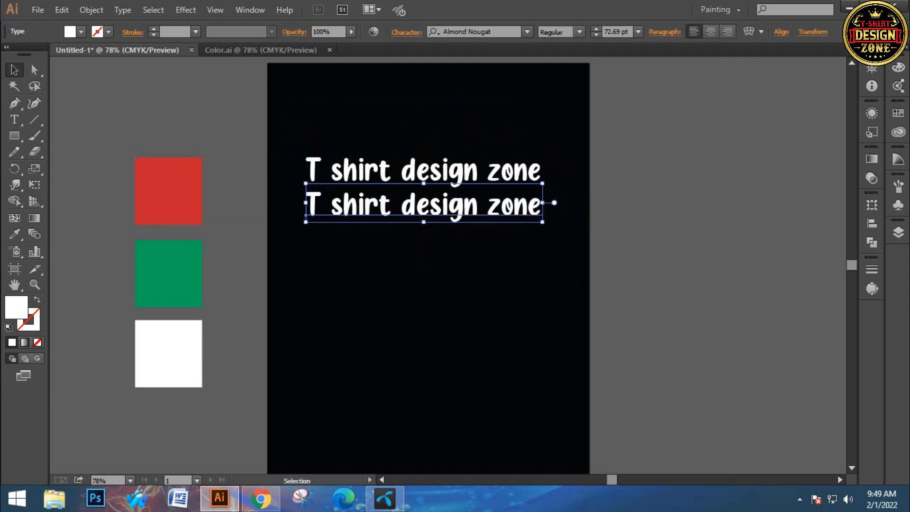
key("ctrl+d")
key("ctrl+d")
key("ctrl+d")
key("ctrl+d")
Convert all six text lines to outlines and centre them horizontally on the artboard.
left_click_drag(388, 118, 479, 443)
right_click(431, 244)
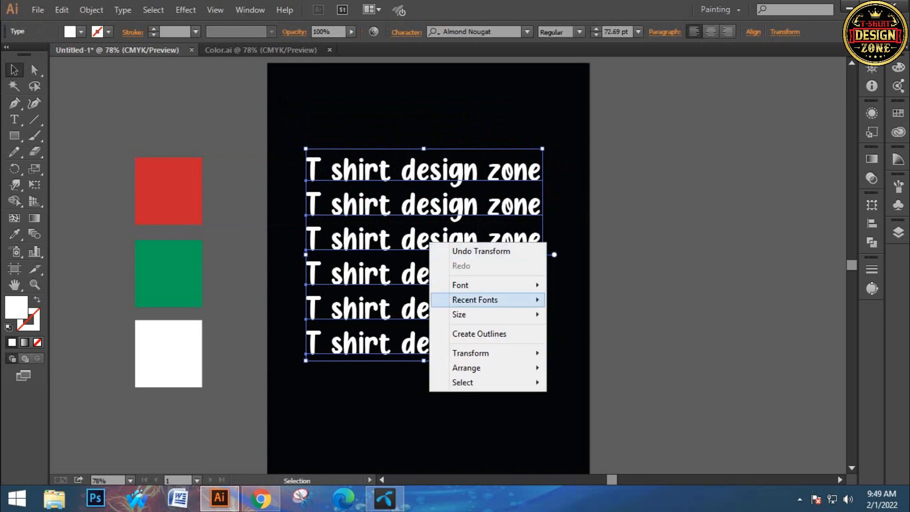
left_click(470, 334)
left_click(566, 31)
left_click(655, 128)
left_click_drag(508, 121, 492, 208)
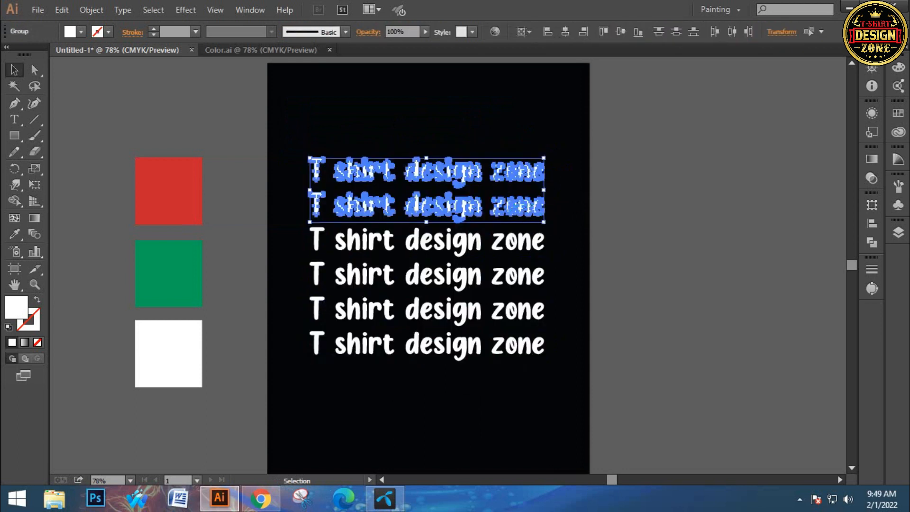
left_click(590, 154)
Colour the first line red and the second line green by sampling the palette squares with the Eyedropper.
left_click(538, 171)
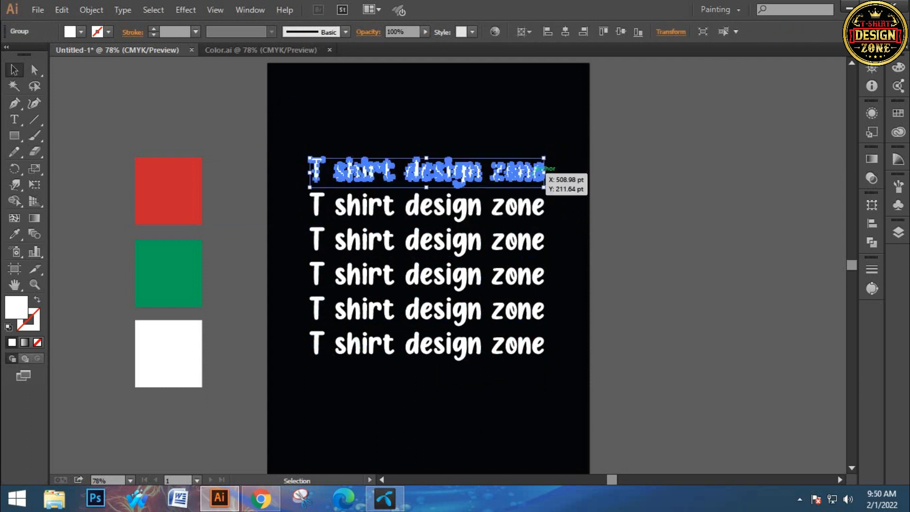
key("i")
left_click(202, 191)
key("v")
left_click(375, 205)
key("i")
left_click(168, 274)
Fill the third text line with the bright pink swatch.
left_click(14, 70)
left_click(322, 232)
key("i")
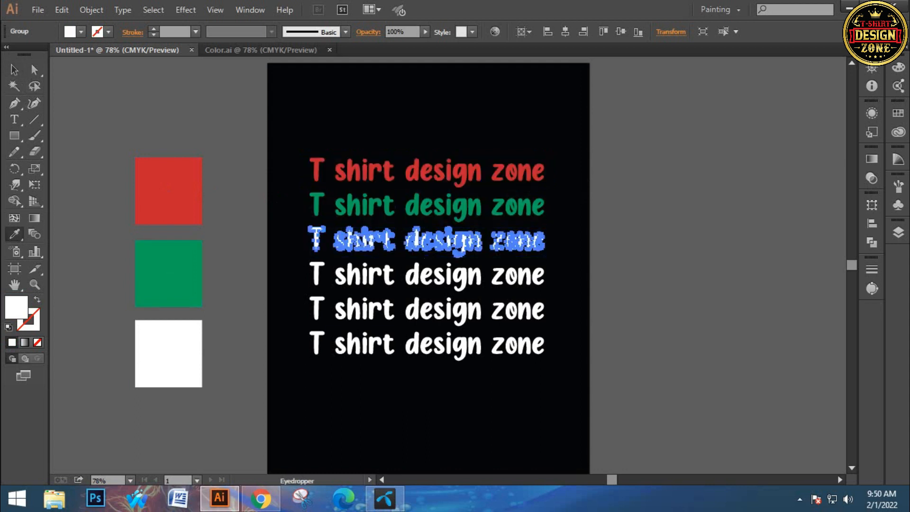
left_click(81, 32)
left_click(94, 54)
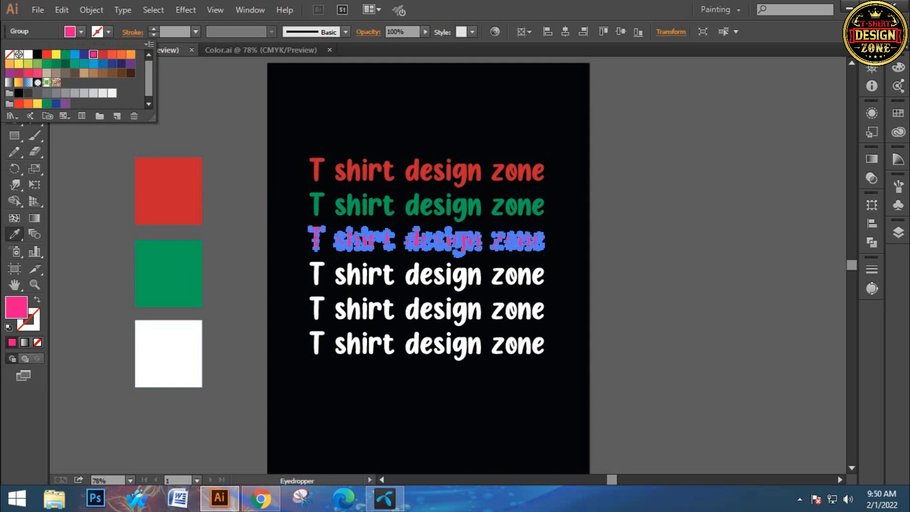
key("Escape")
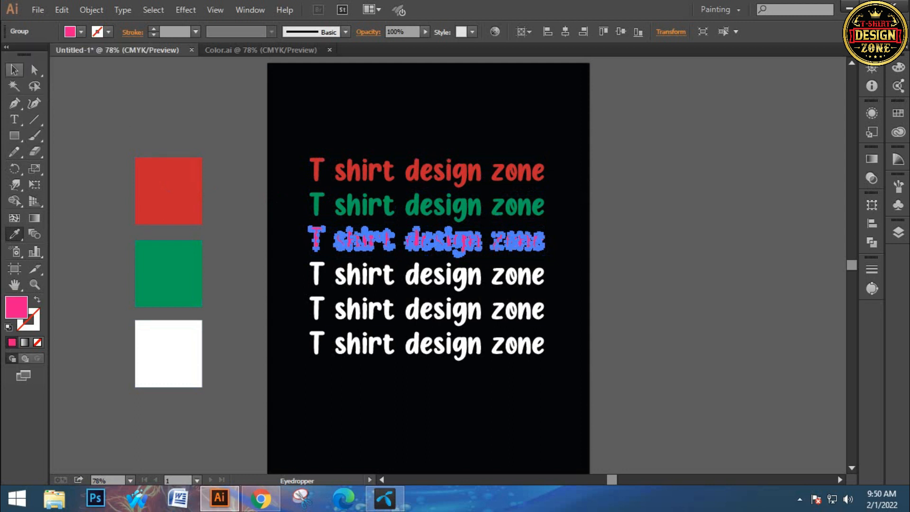
Fill the fourth text line with the orange swatch.
left_click(366, 280, "ctrl")
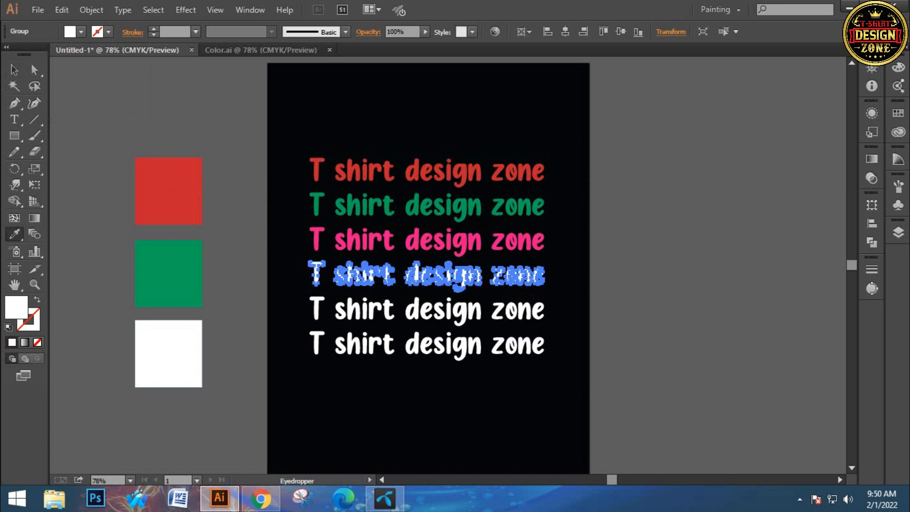
left_click(81, 31)
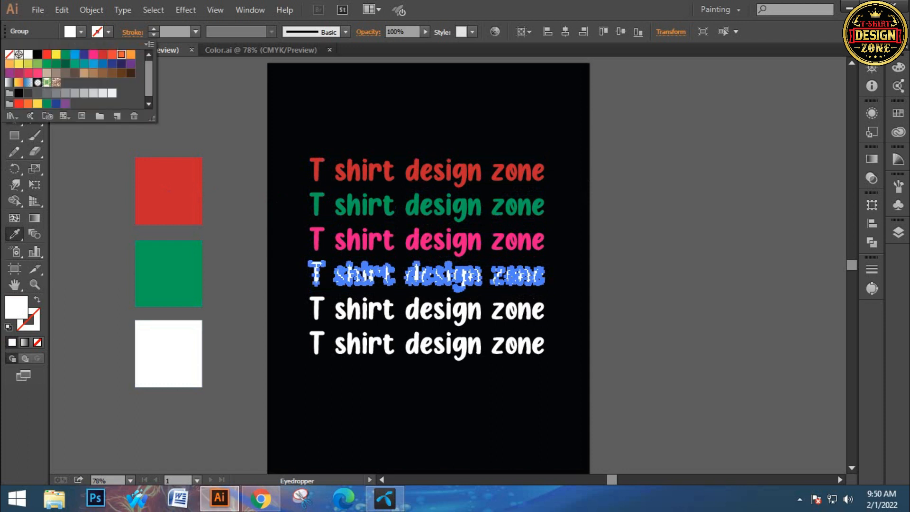
left_click(122, 54)
key("Escape")
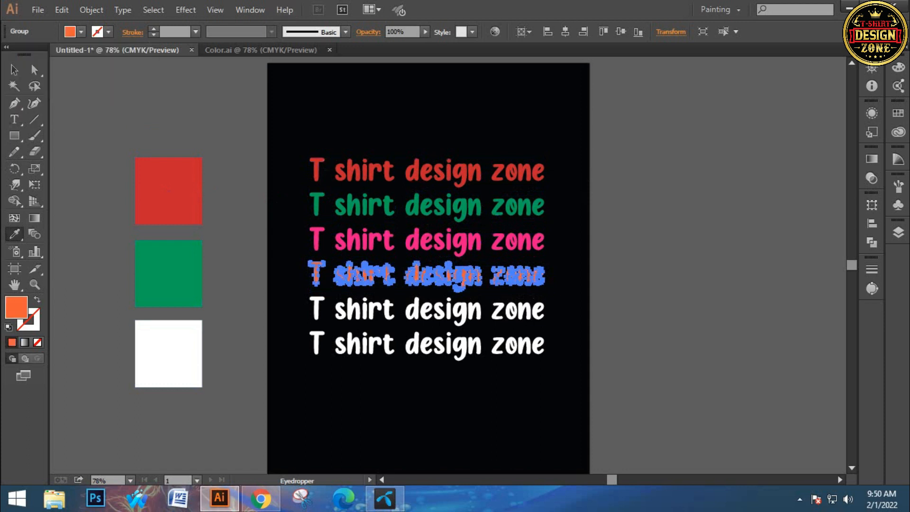
Fill the fifth text line with a teal green swatch and deselect it.
left_click(365, 311, "ctrl")
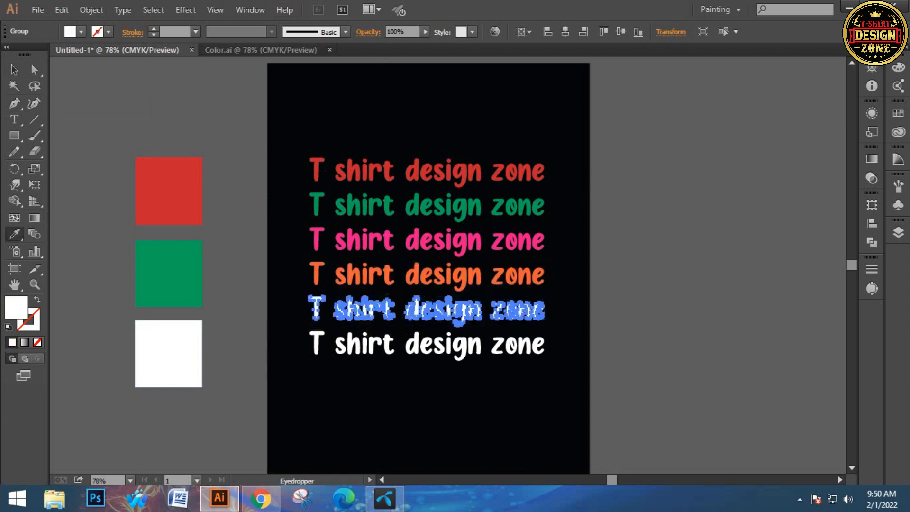
left_click(81, 31)
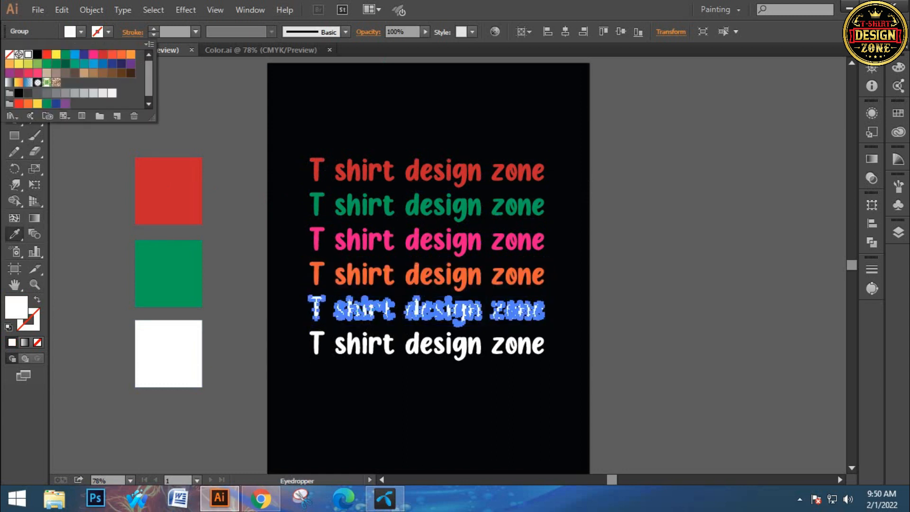
left_click(75, 64)
left_click(204, 109)
left_click(14, 70)
left_click(228, 189)
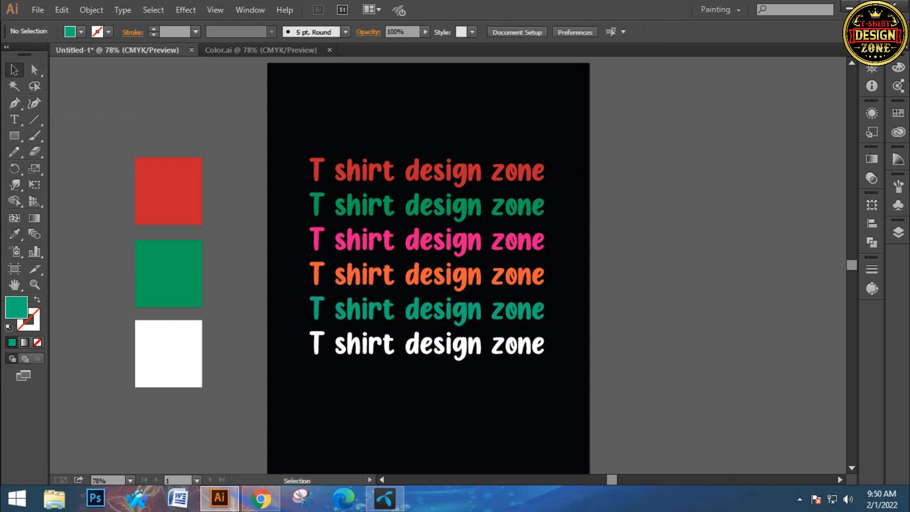
Examine the multicoloured text lines individually and as a block to judge their colour combination.
left_click_drag(309, 113, 546, 383)
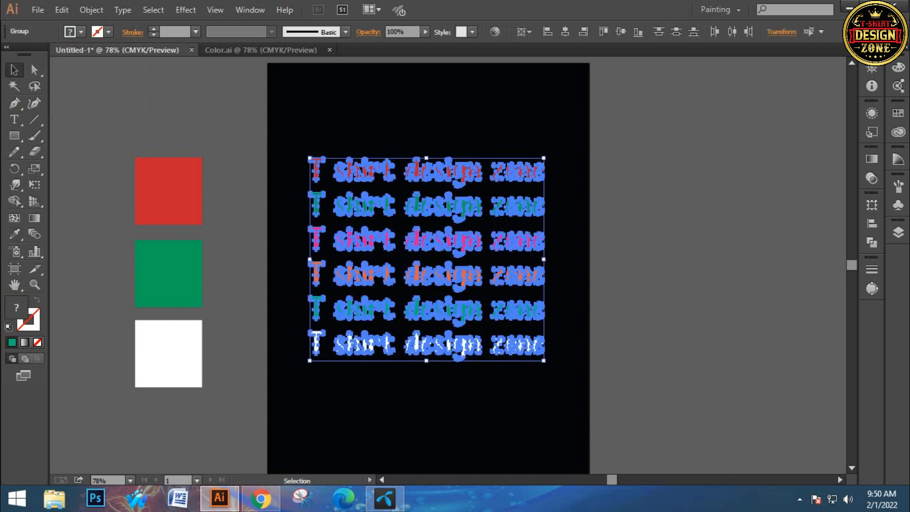
key("ctrl+shift+a")
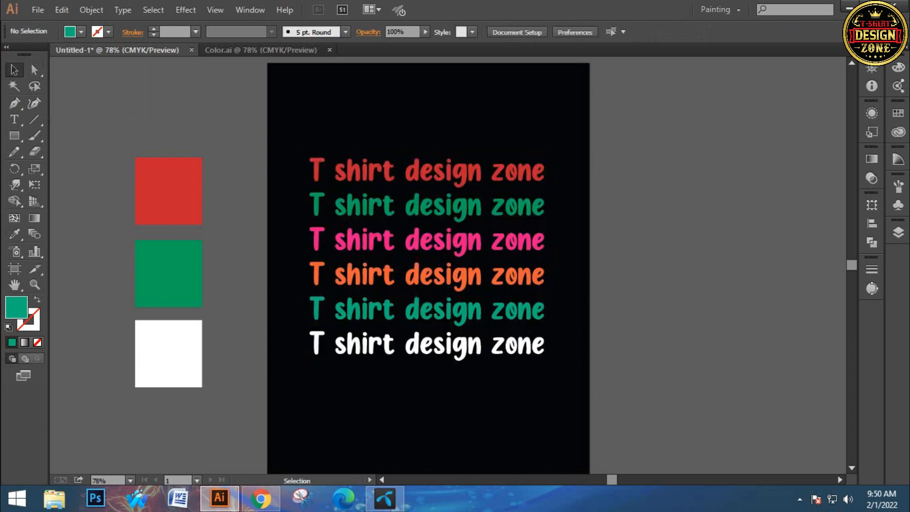
left_click_drag(532, 127, 435, 383)
key("ctrl+shift+a")
left_click(535, 177)
left_click(537, 207)
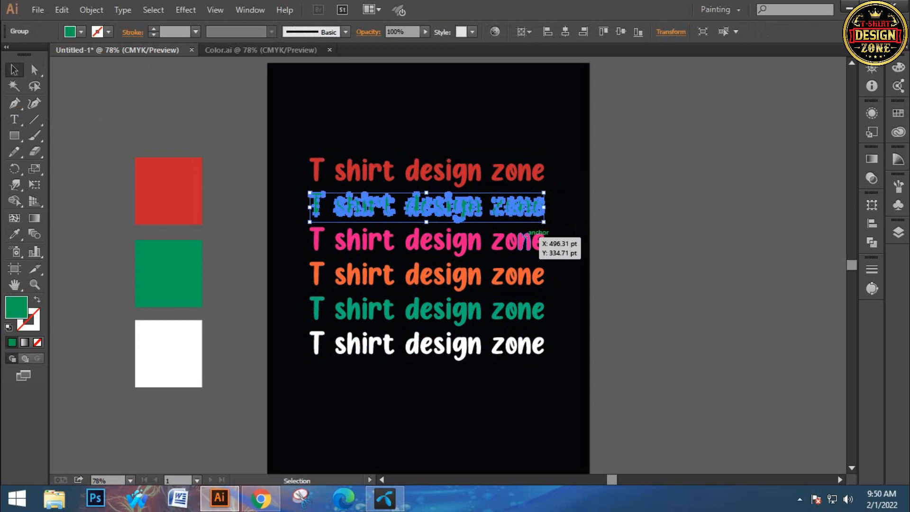
left_click(536, 241)
left_click(539, 276)
key("ctrl+shift+a")
left_click_drag(446, 116, 562, 356)
key("ctrl+shift+a")
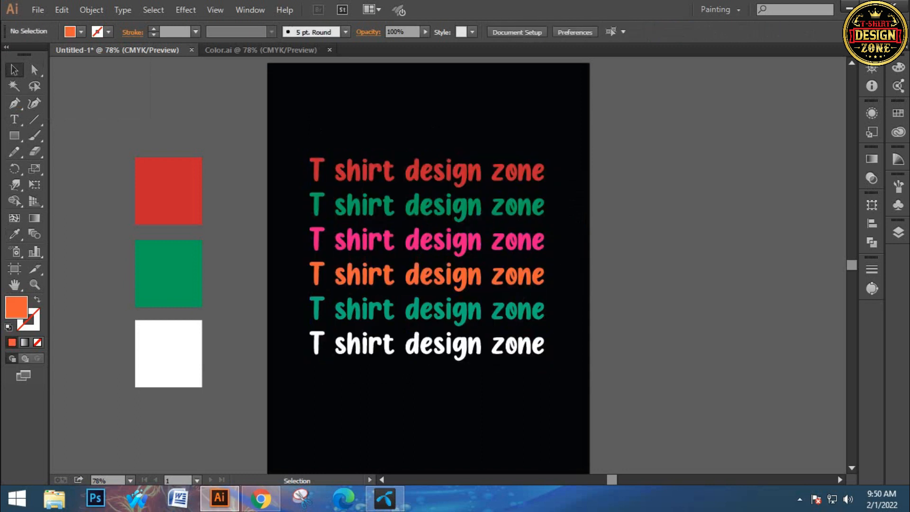
left_click_drag(290, 128, 473, 387)
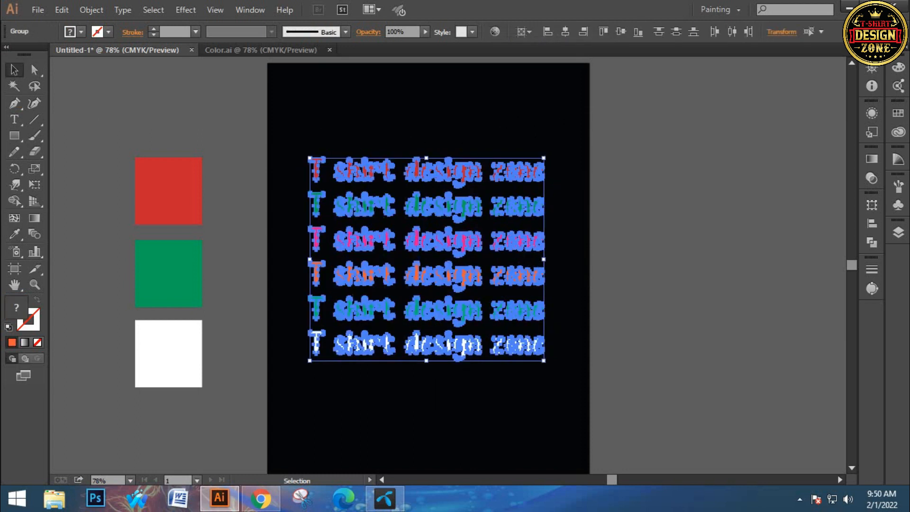
key("ctrl+shift+a")
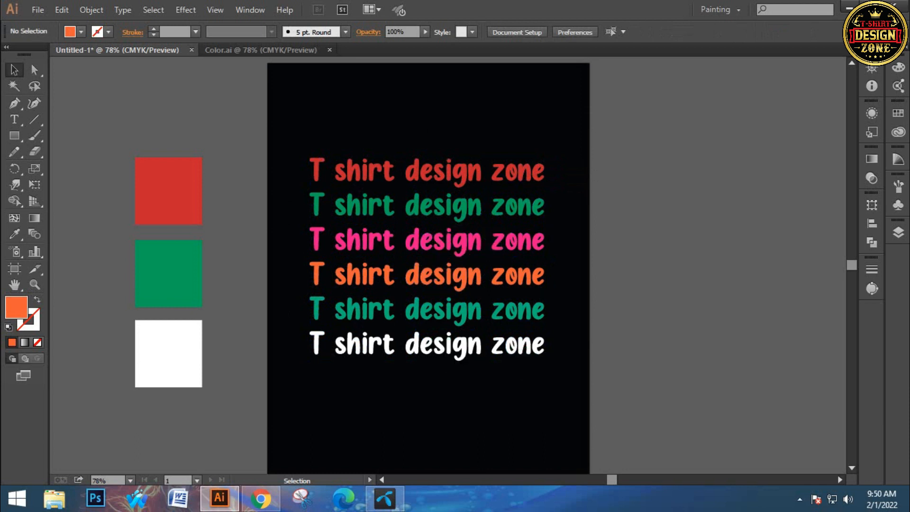
left_click_drag(574, 127, 461, 420)
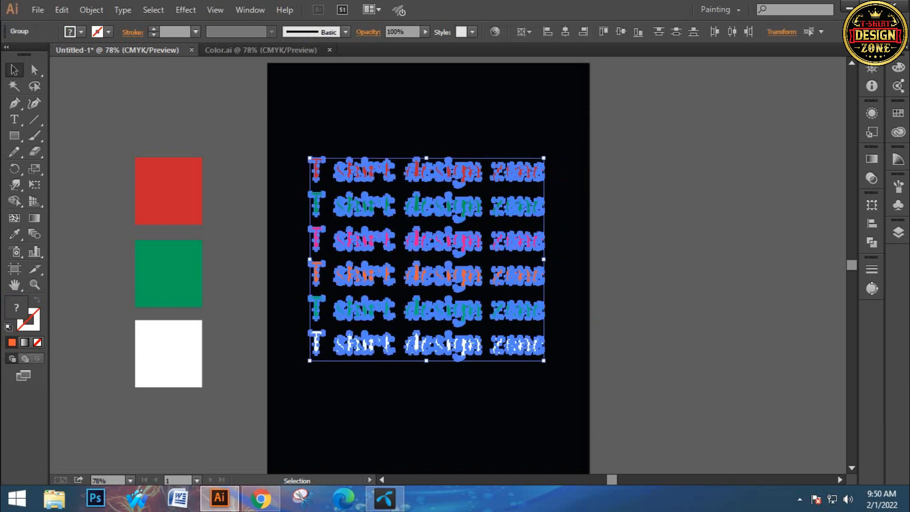
key("ctrl+shift+a")
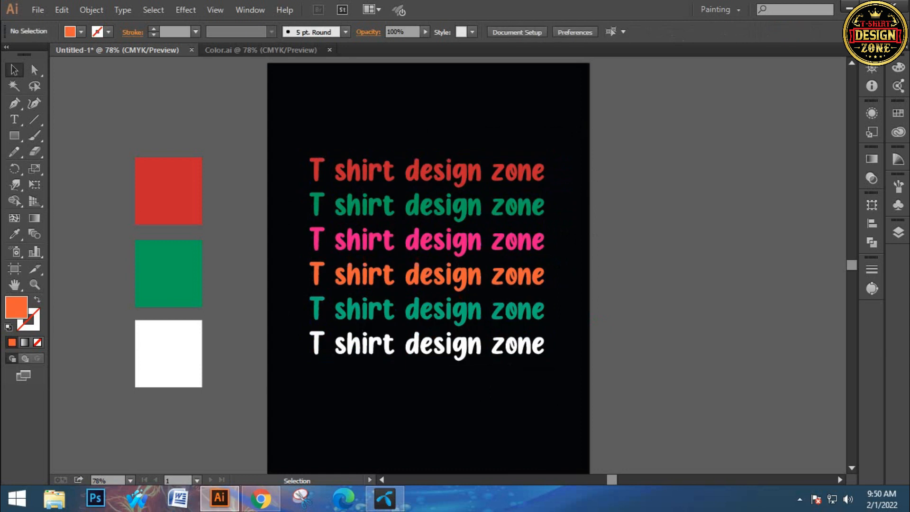
left_click_drag(493, 145, 545, 244)
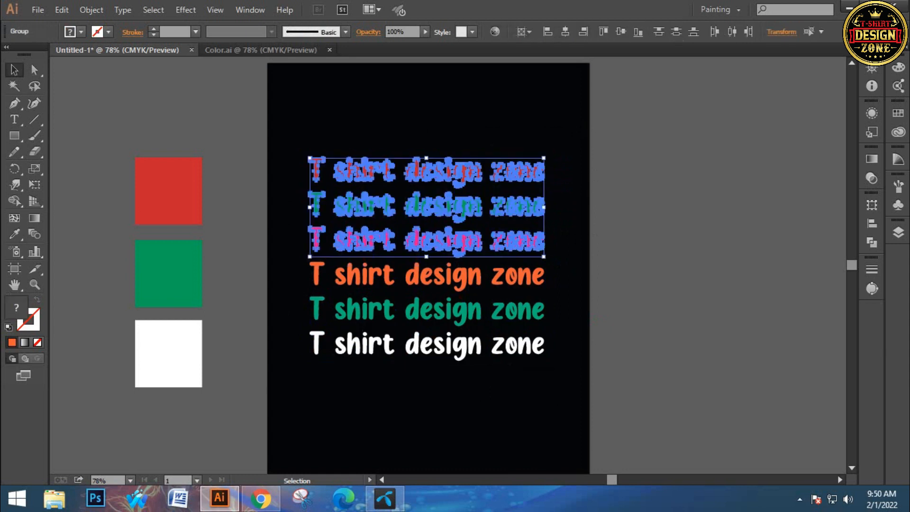
key("ctrl+shift+a")
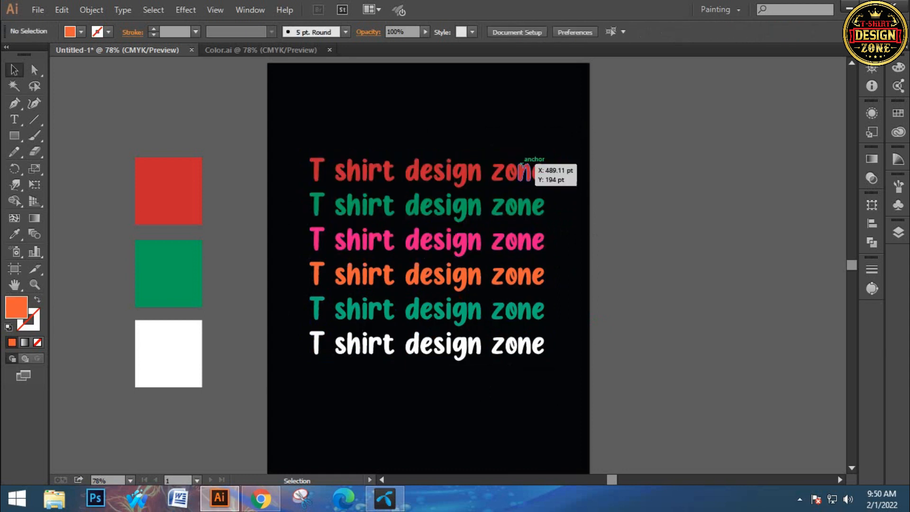
Recolour all six text lines red by sampling the red palette square with the Eyedropper.
left_click_drag(443, 135, 539, 381)
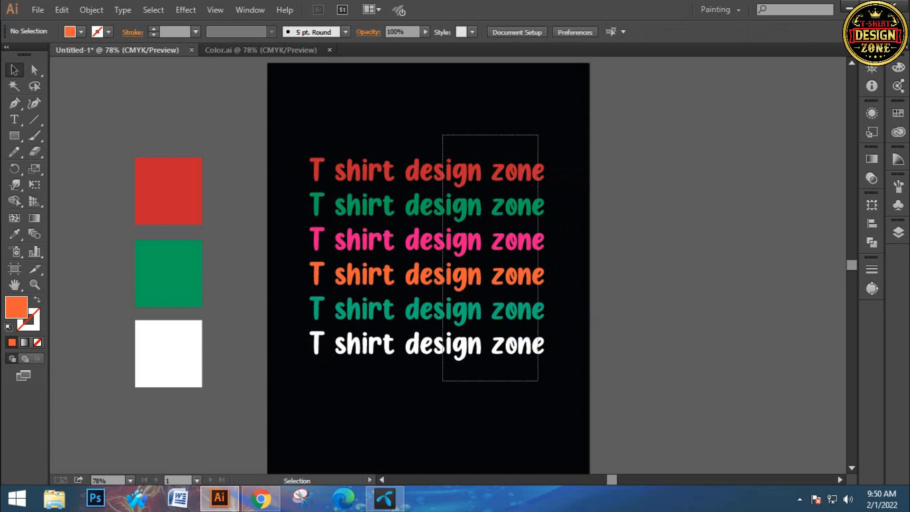
left_click(359, 244)
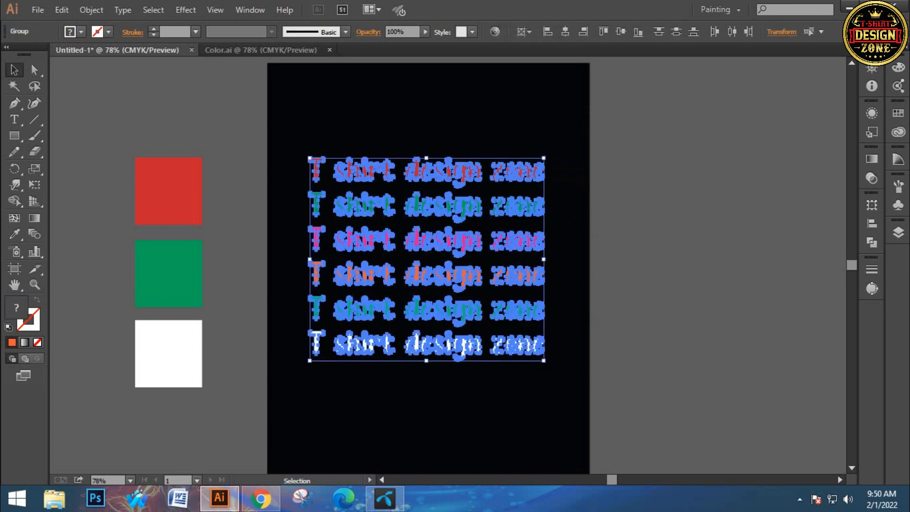
key("i")
left_click(187, 216)
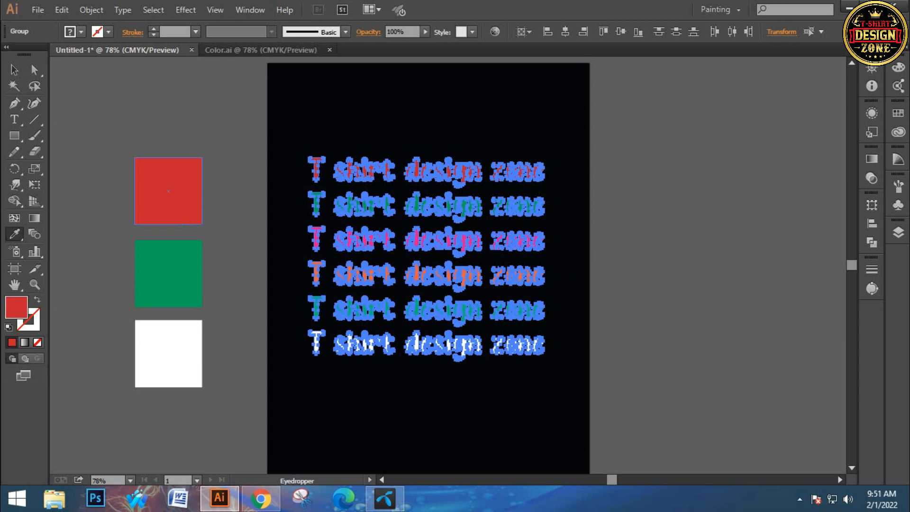
left_click(14, 71)
left_click(344, 124)
Examine the single-colour text lines as a block, dismissing the SMS notification.
left_click_drag(344, 125, 529, 363)
left_click(565, 265)
left_click_drag(301, 104, 499, 394)
left_click(503, 390)
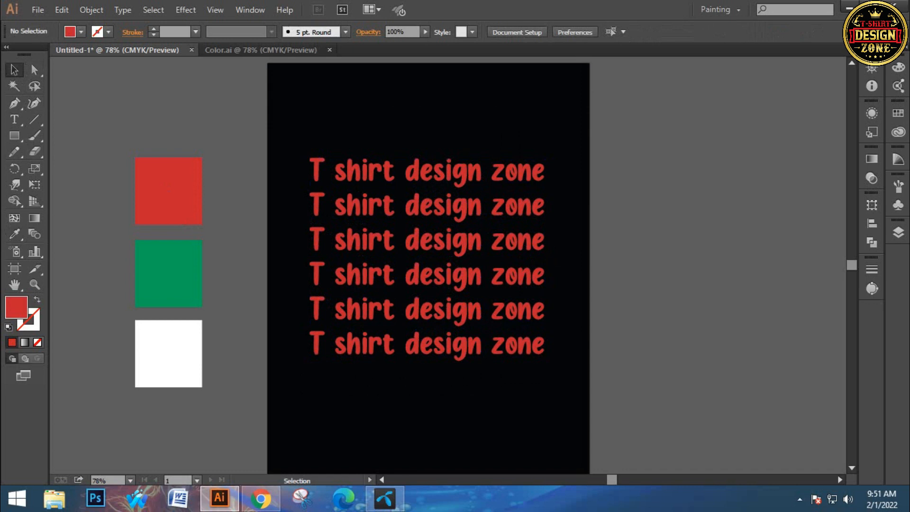
left_click_drag(294, 145, 518, 373)
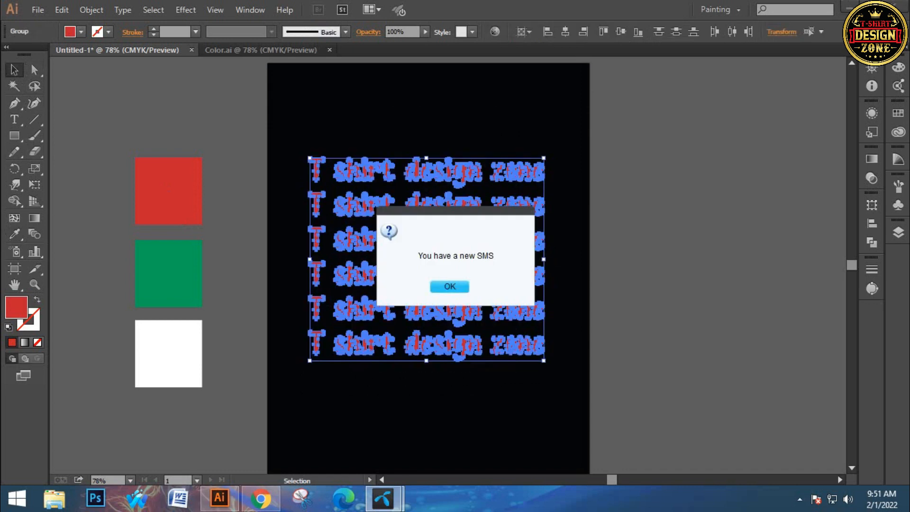
left_click(460, 286)
left_click(463, 289)
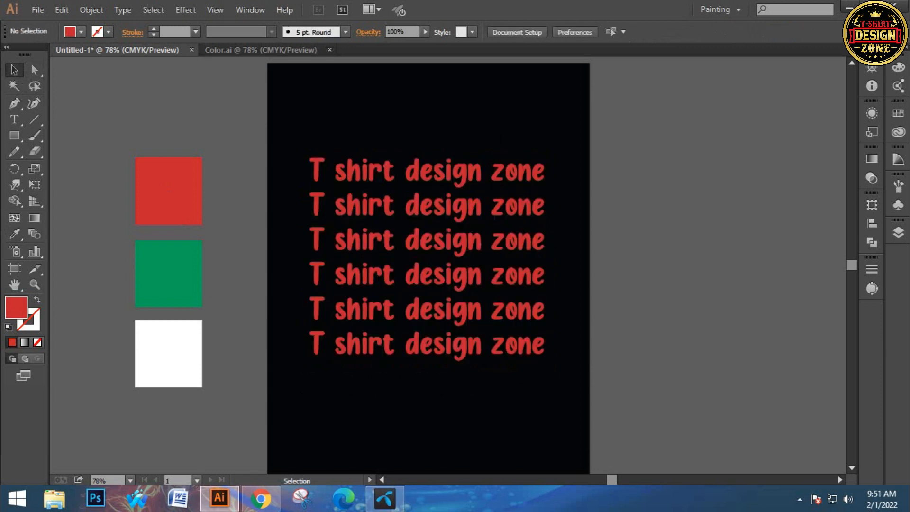
left_click_drag(309, 134, 464, 306)
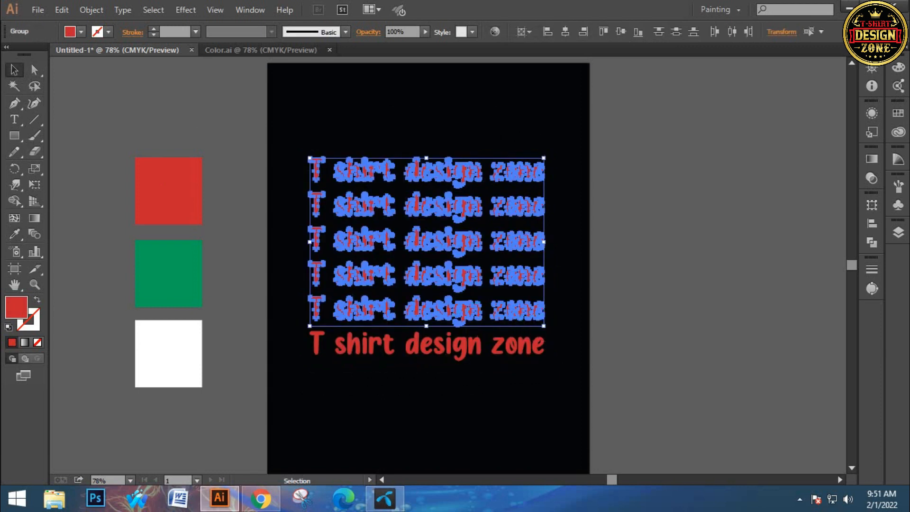
left_click(565, 328)
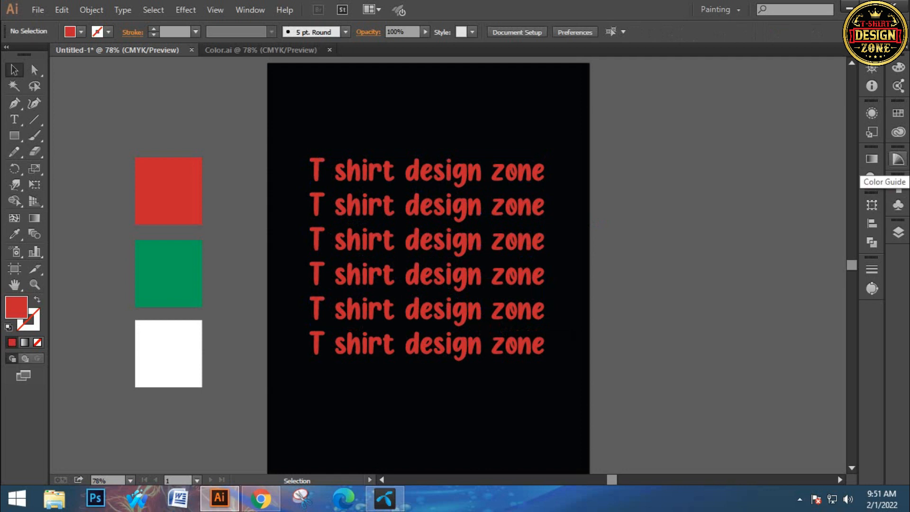
Open Edit Colors from the Color Guide and try shifting the harmony's base colour through orange, teal and green on the wheel.
left_click(899, 159)
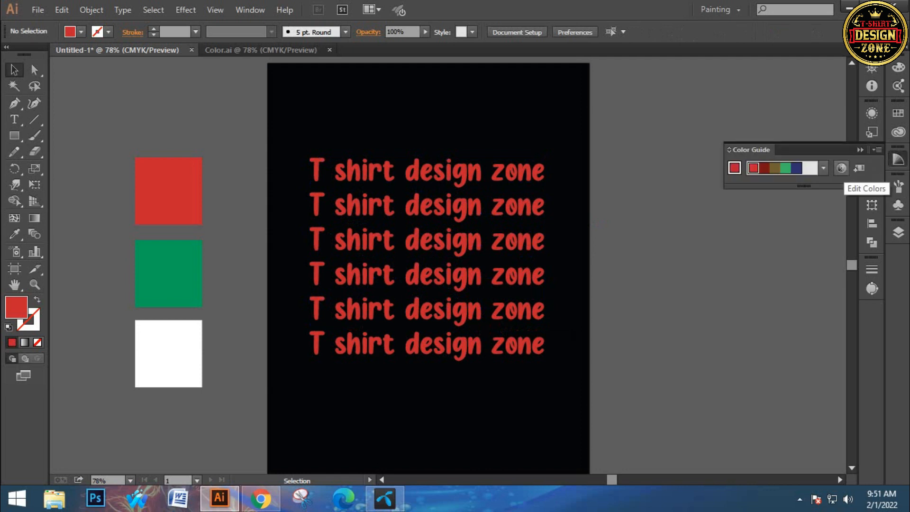
left_click(842, 168)
left_click_drag(711, 47, 545, 49)
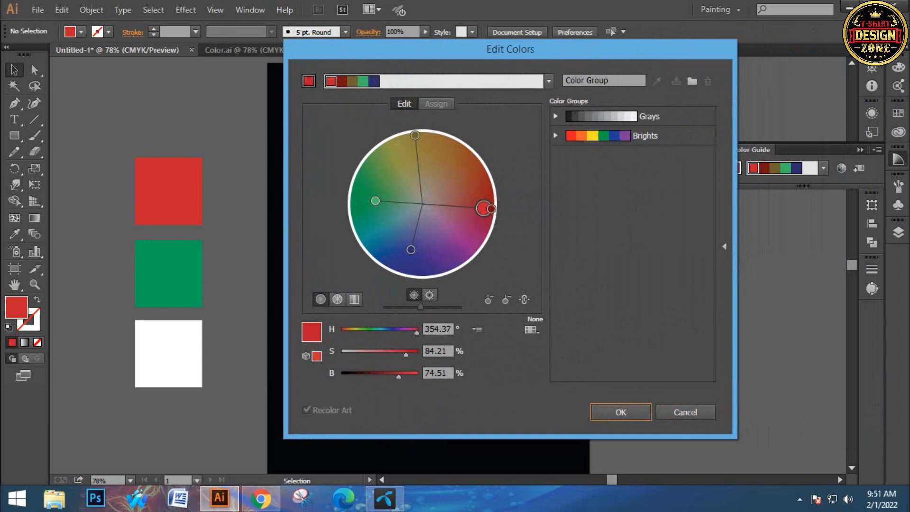
left_click_drag(483, 207, 477, 165)
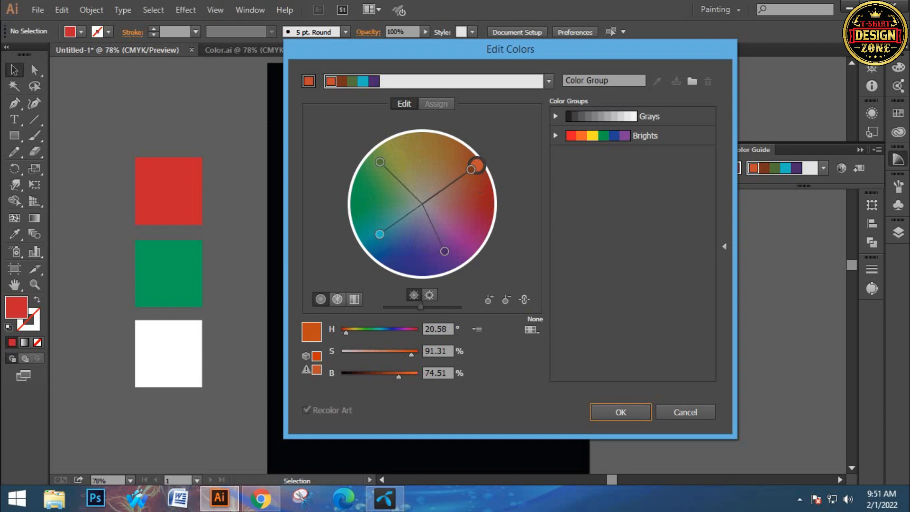
mouse_move(477, 165)
left_mouse_down()
mouse_move(471, 153)
mouse_move(413, 130)
mouse_move(415, 166)
mouse_move(382, 179)
mouse_move(372, 228)
left_mouse_up()
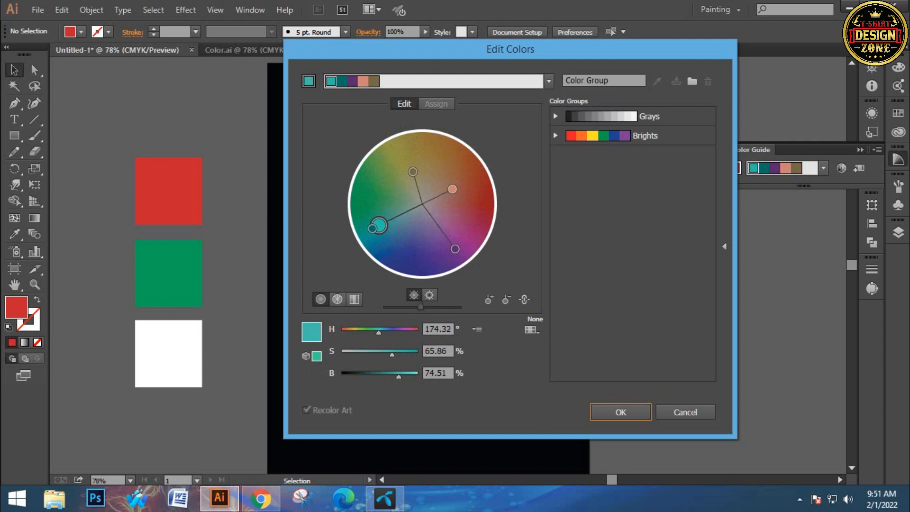
left_click_drag(373, 229, 368, 184)
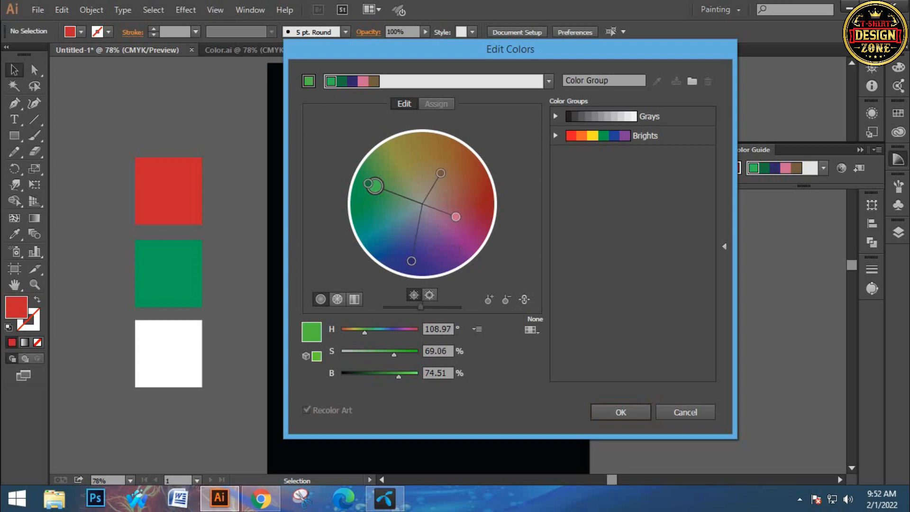
Load the Brights colour group and try moving its colours on the wheel, turning several to near-neutral tones against an orange and blue pair.
left_click(615, 136)
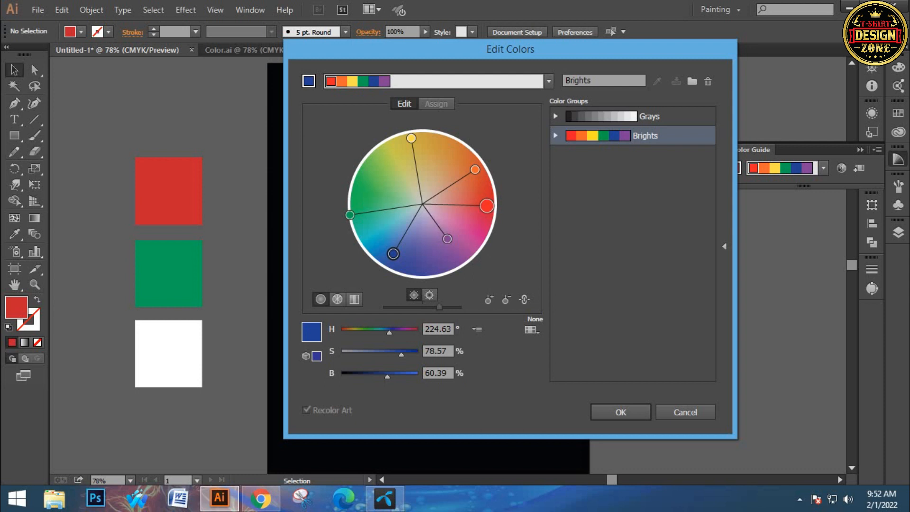
left_click_drag(447, 239, 427, 207)
left_click_drag(423, 138, 417, 204)
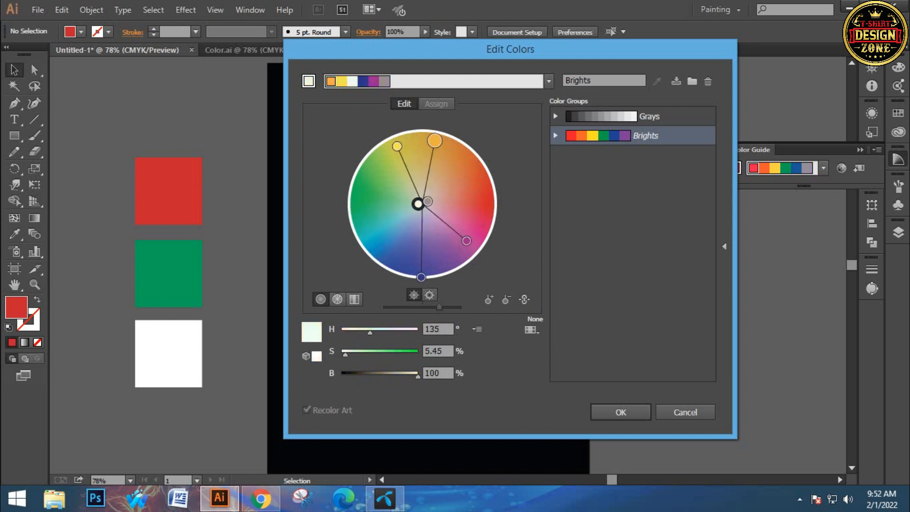
left_click_drag(398, 146, 419, 198)
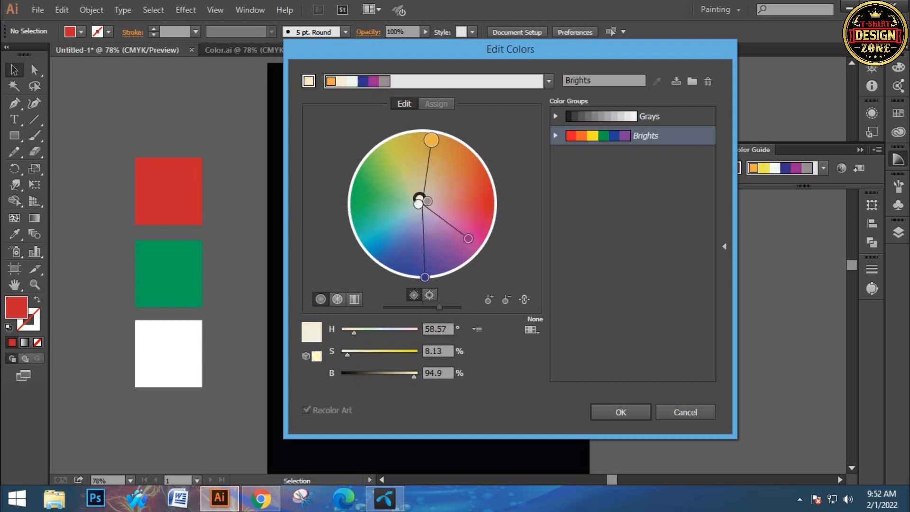
left_click_drag(468, 238, 427, 207)
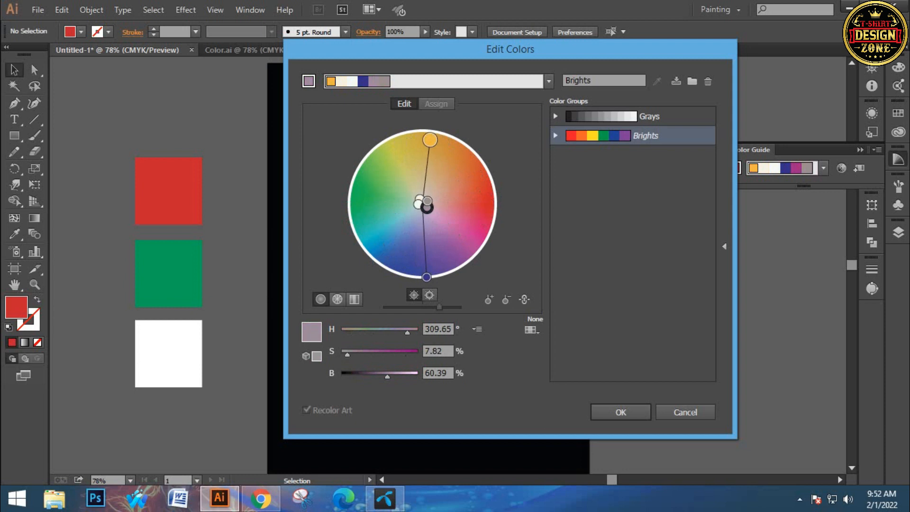
left_click_drag(430, 140, 470, 247)
left_click_drag(470, 247, 470, 250)
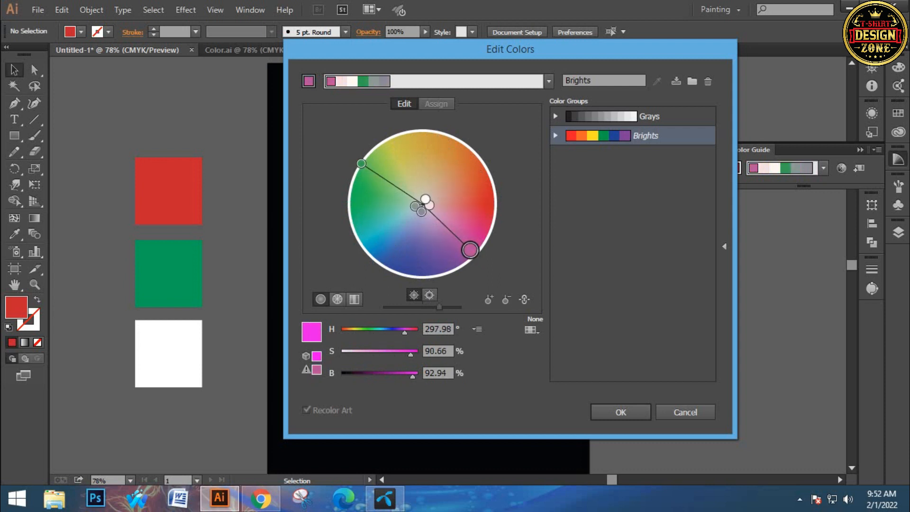
left_click_drag(471, 249, 462, 147)
left_click_drag(392, 271, 401, 258)
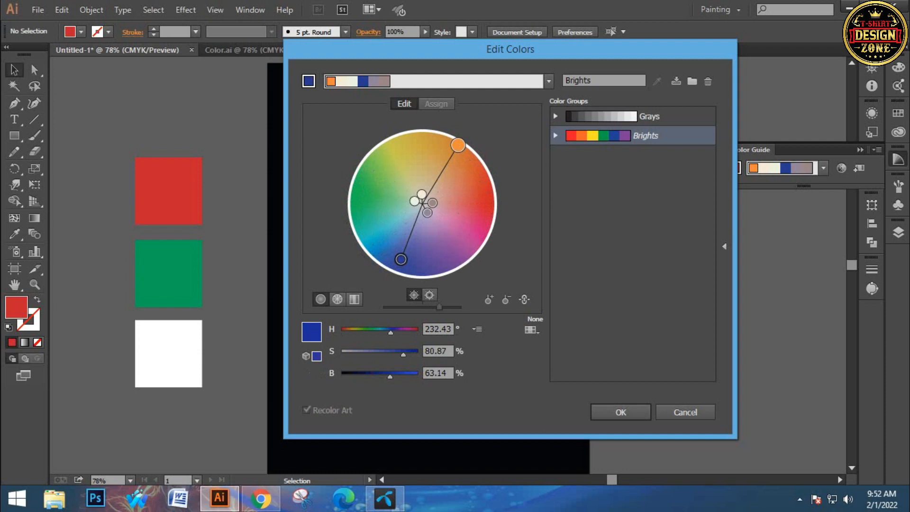
Reload the Brights group after previewing Grays, and try lightening its orange to peach and shifting its red slightly toward pink.
left_click(649, 116)
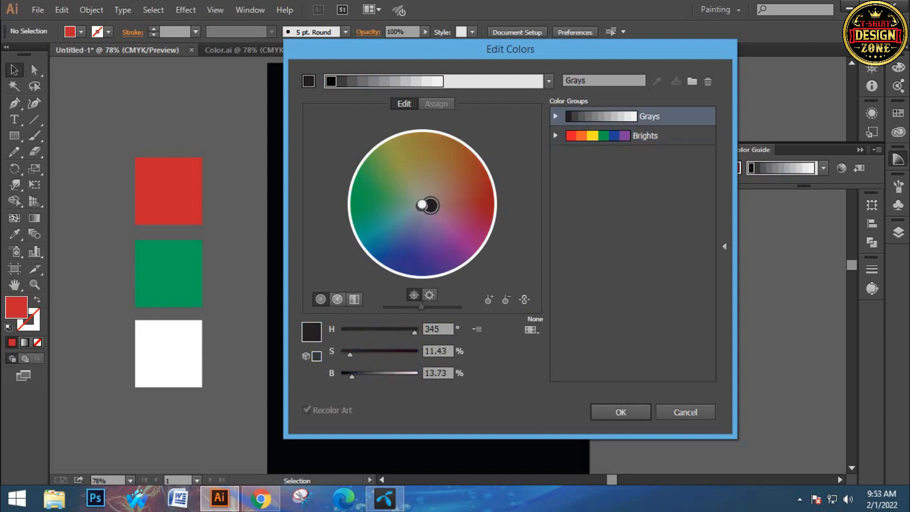
left_click(638, 82)
left_click(645, 137)
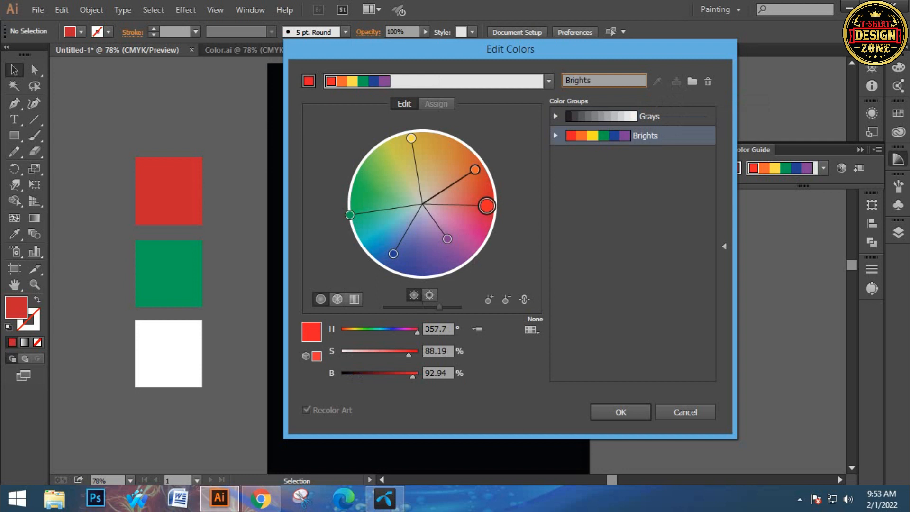
left_click_drag(475, 169, 451, 186)
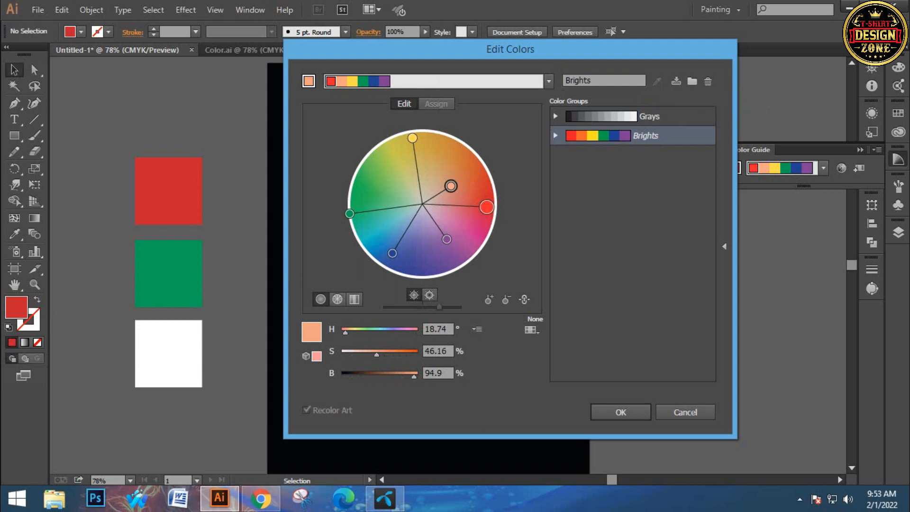
left_click_drag(487, 207, 487, 215)
left_click(414, 295)
left_click(414, 295)
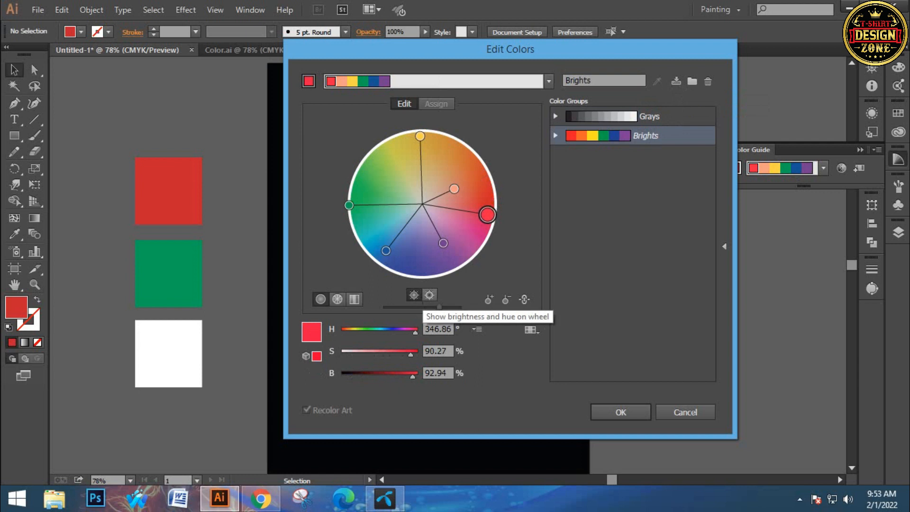
left_click(414, 295)
Display the edited Brights group as colour bars, examine each colour individually, and close the colour editor without saving.
left_click(355, 299)
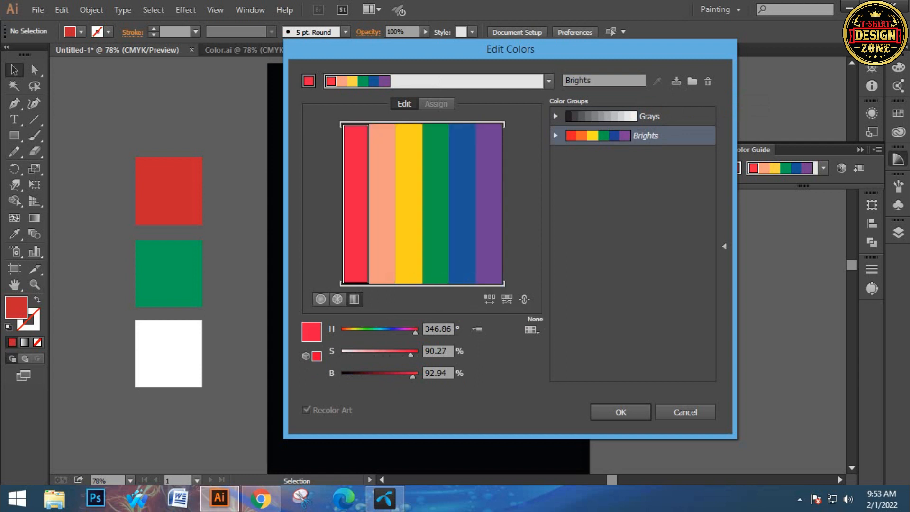
left_click(413, 273)
left_click(497, 279)
left_click(471, 280)
left_click(444, 279)
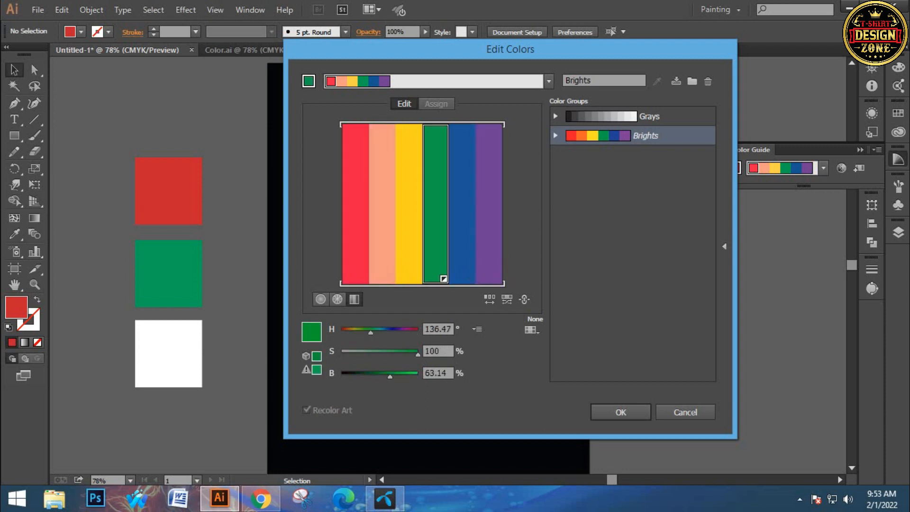
left_click(417, 279)
left_click(365, 280)
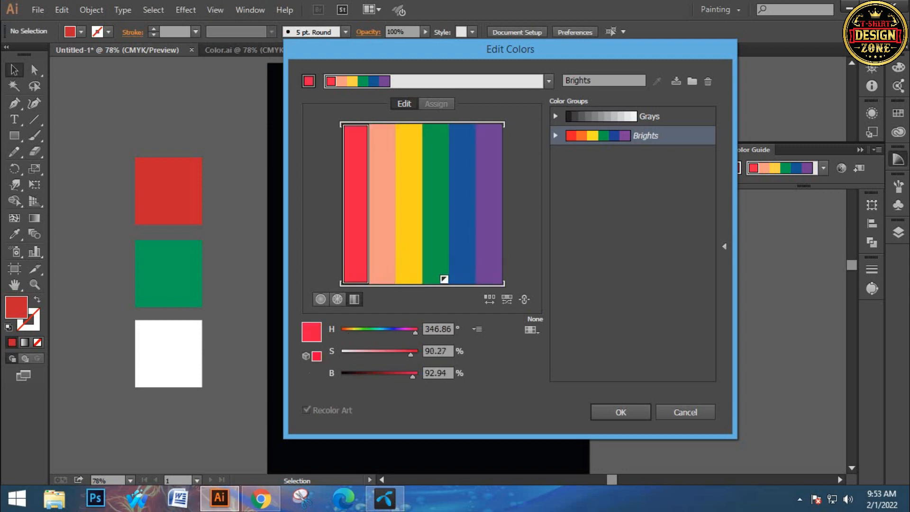
left_click(390, 279)
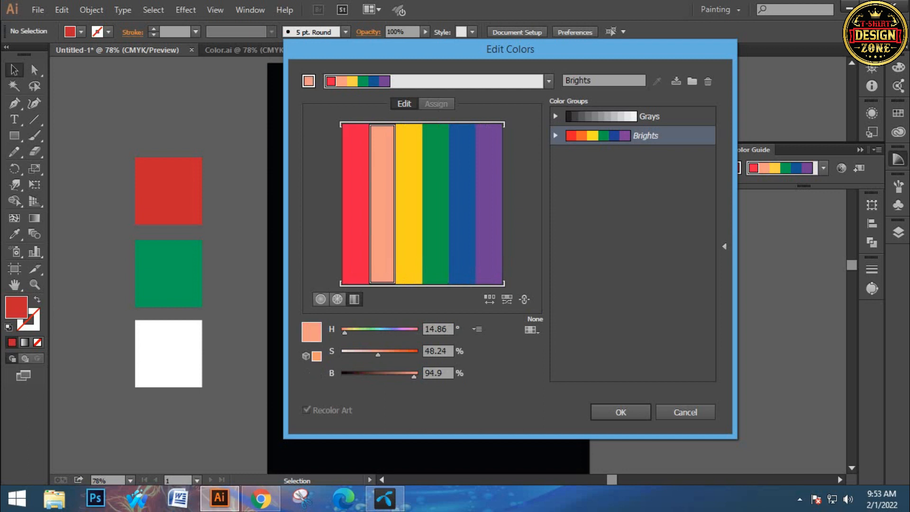
left_click(417, 279)
left_click(443, 279)
left_click(471, 278)
left_click(497, 279)
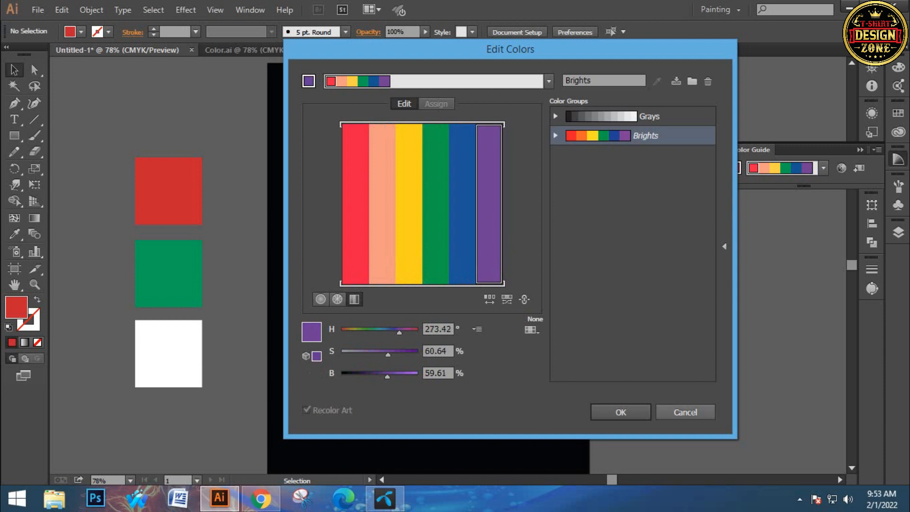
left_click(685, 412)
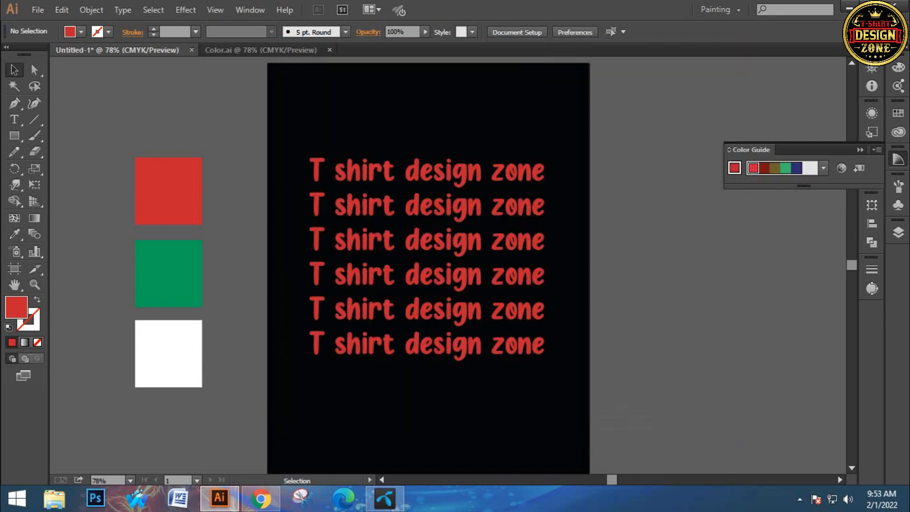
Move the red palette square up and away from the others, shrink it, and place a copy level with it at the artboard's edge.
left_click_drag(513, 241, 597, 246)
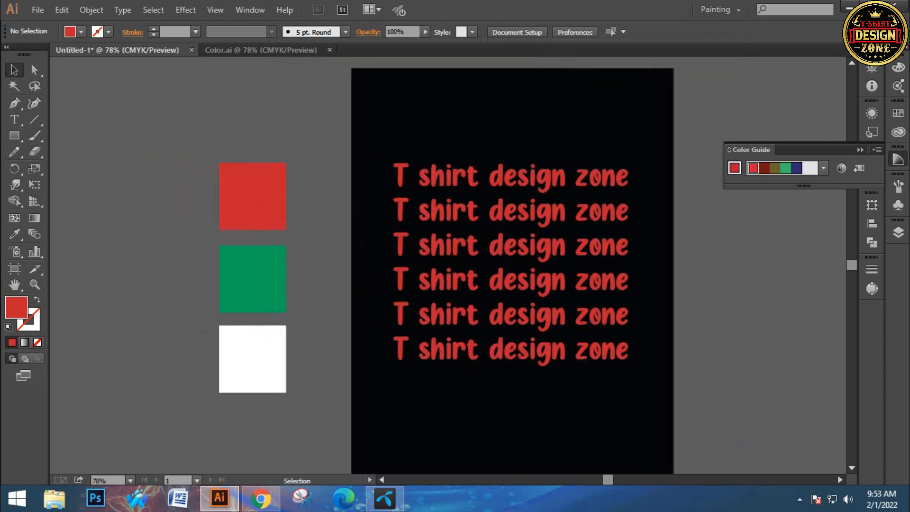
left_click(251, 190)
left_click_drag(251, 190, 157, 116)
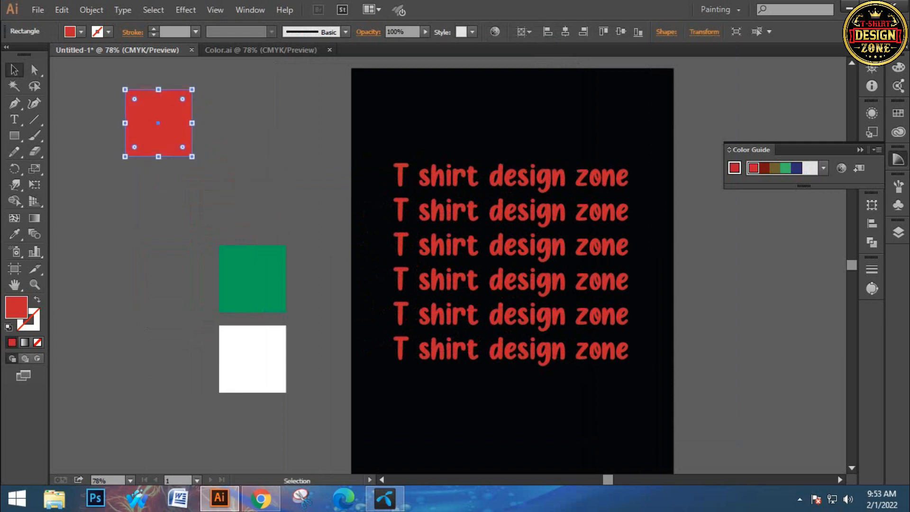
left_click_drag(192, 156, 335, 123)
left_click(204, 154)
left_click(167, 115)
Fill the copied small square with light pink f78491 and deselect it.
double_click(16, 308)
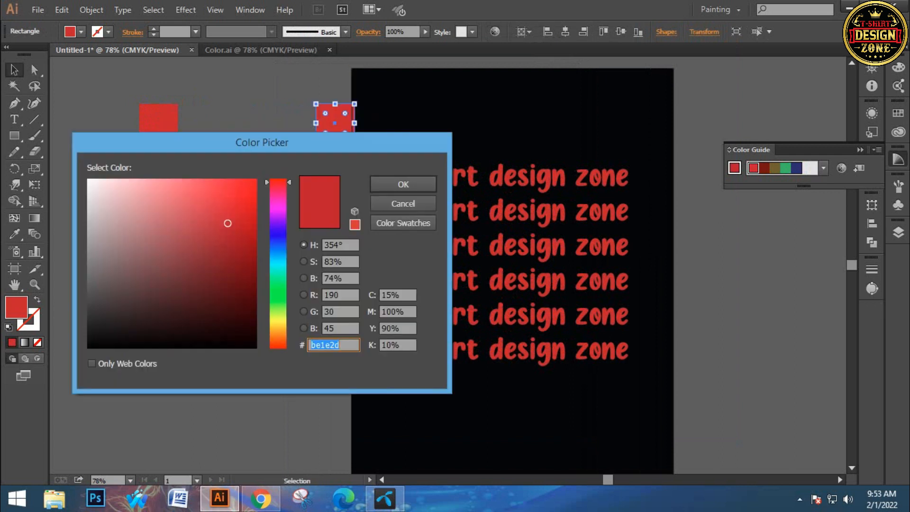
left_click_drag(171, 186, 166, 184)
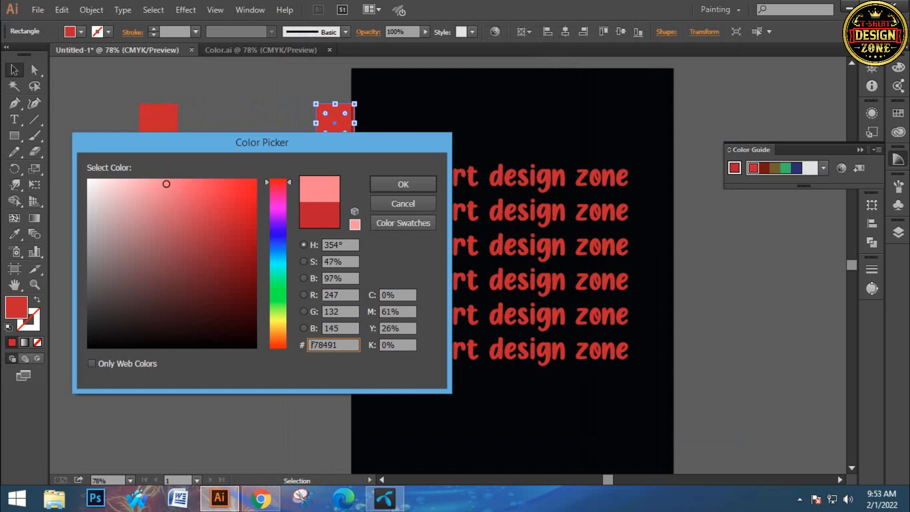
key("Return")
key("ctrl+shift+a")
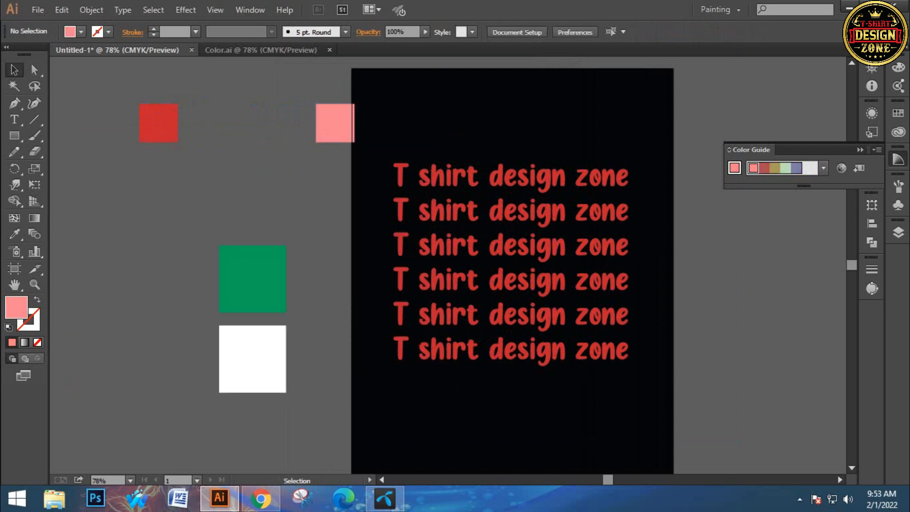
Blend the small red and pink squares together with the Blend tool and deselect the result.
left_click_drag(144, 80, 357, 144)
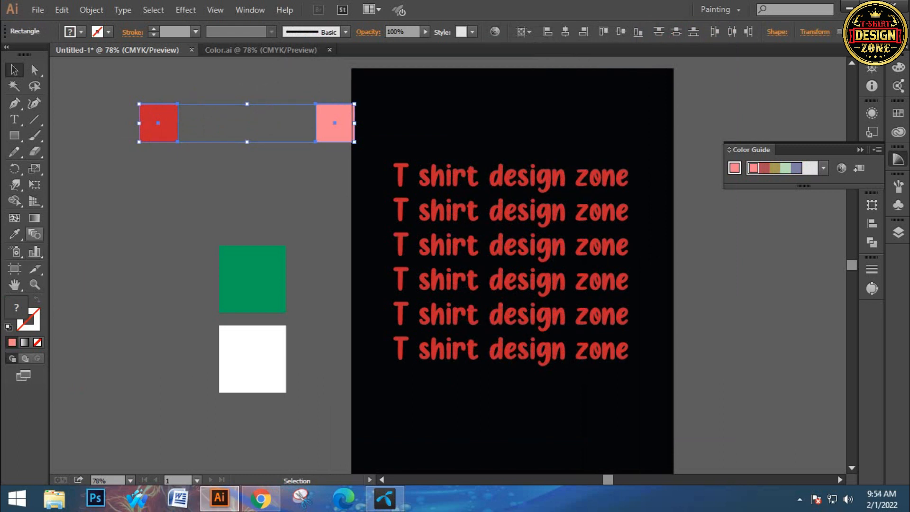
left_click(34, 233)
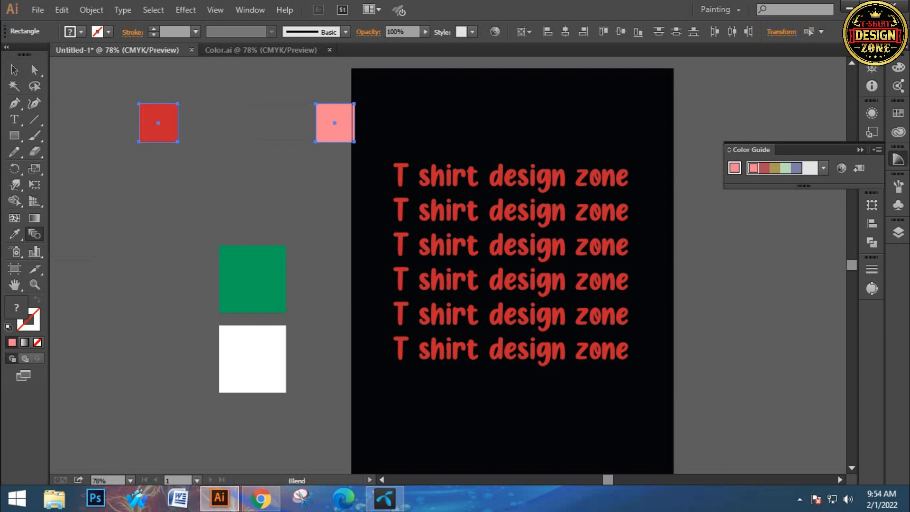
left_click(335, 123)
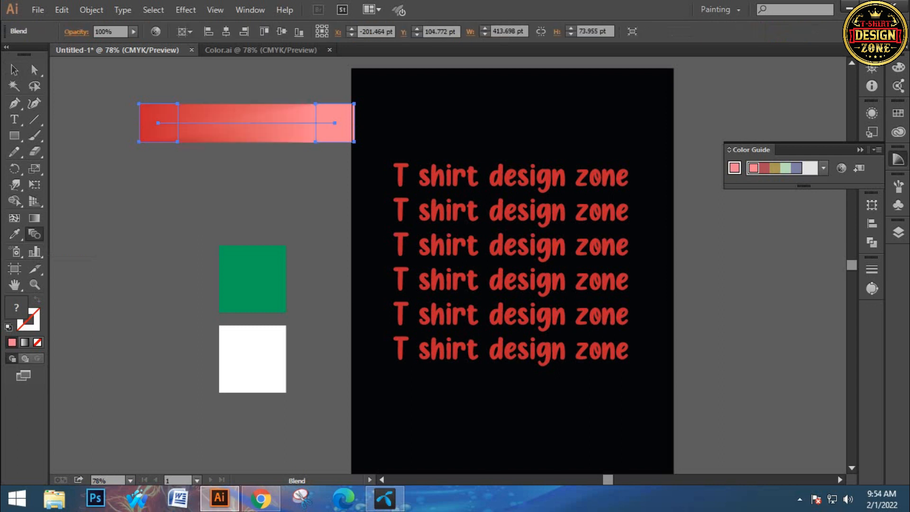
left_click(14, 70)
left_click(280, 185)
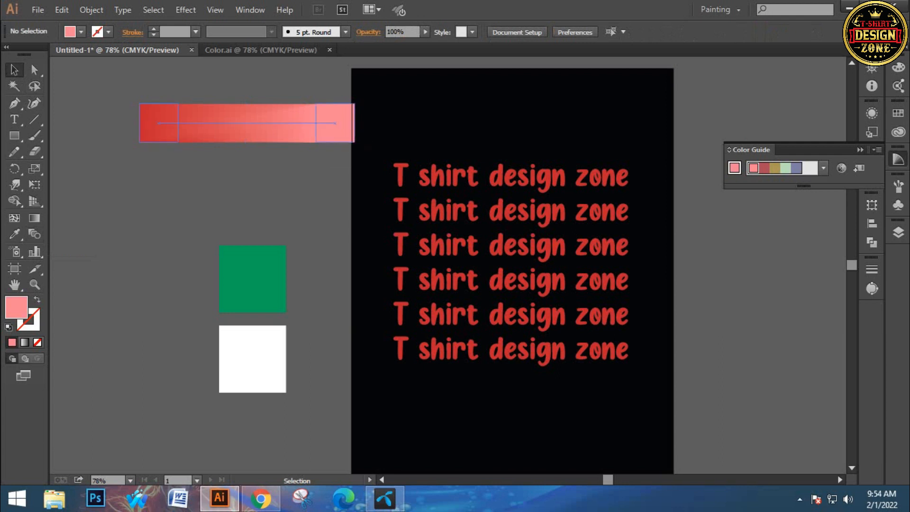
Set the red-to-pink blend's spacing to 5 specified steps with Preview enabled.
left_click(247, 124)
double_click(34, 234)
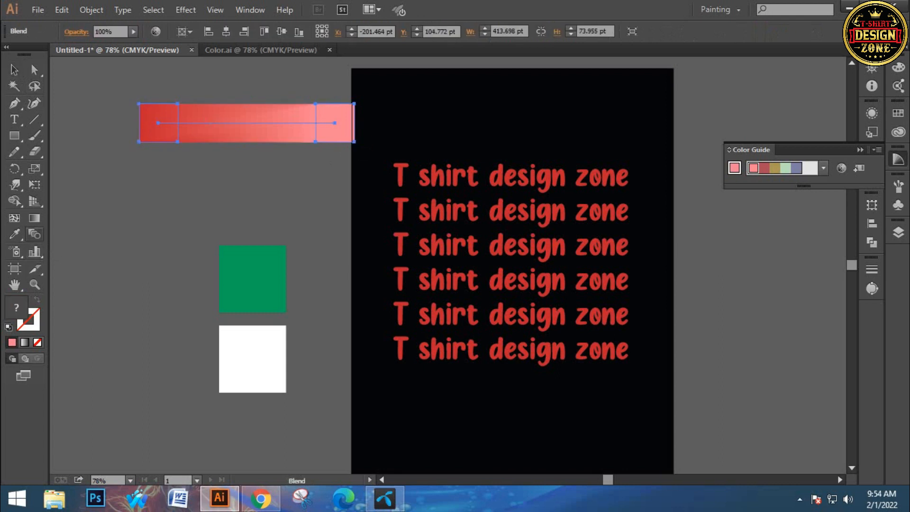
left_click(760, 196)
left_click(750, 223)
left_click(675, 258)
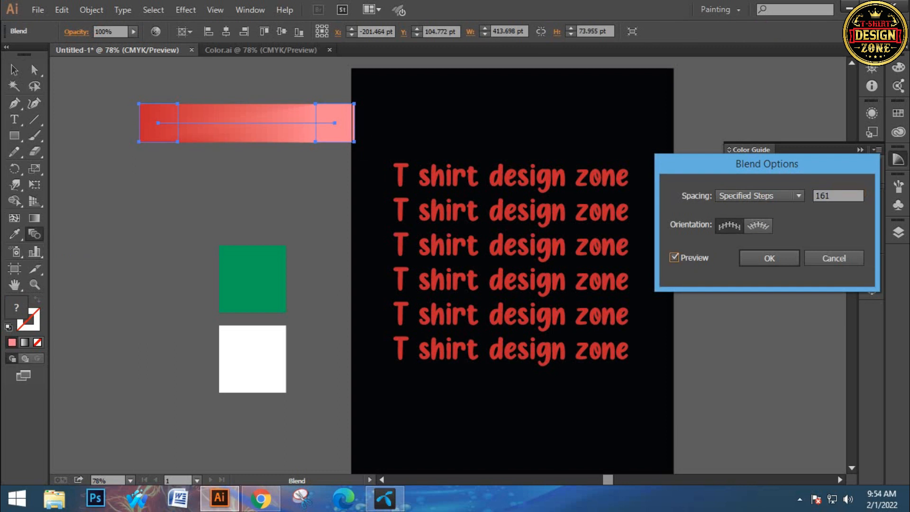
double_click(824, 196)
type("5")
left_click(770, 258)
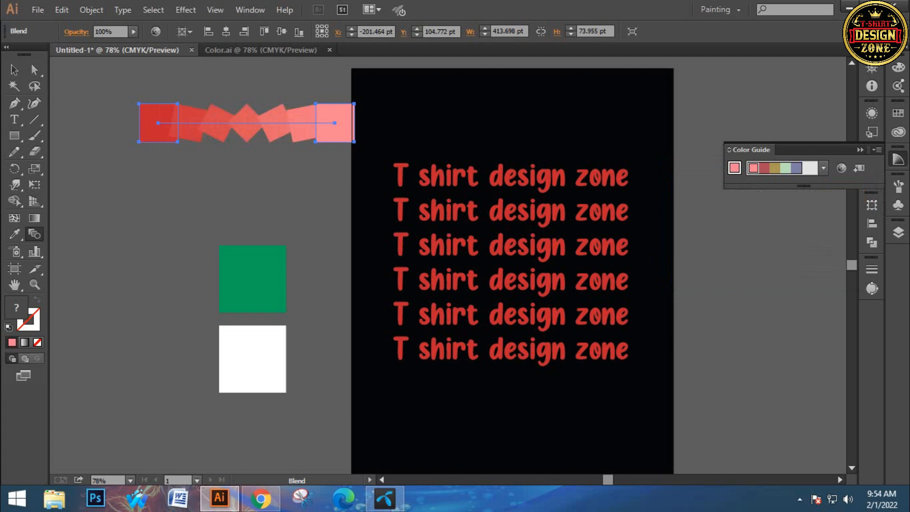
Expand the red-to-pink blend into separate shapes with Object and Fill enabled, leaving it deselected.
left_click(14, 70)
left_click_drag(179, 90, 284, 186)
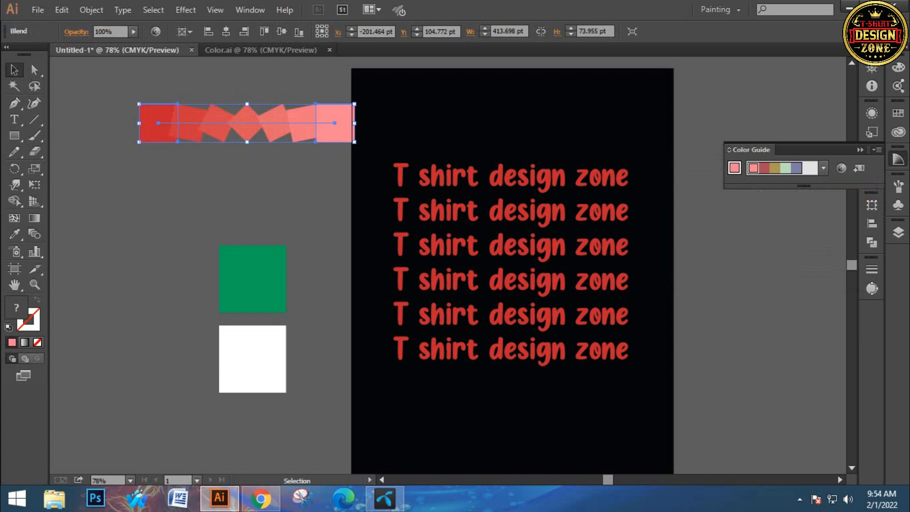
left_click(92, 9)
left_click(133, 151)
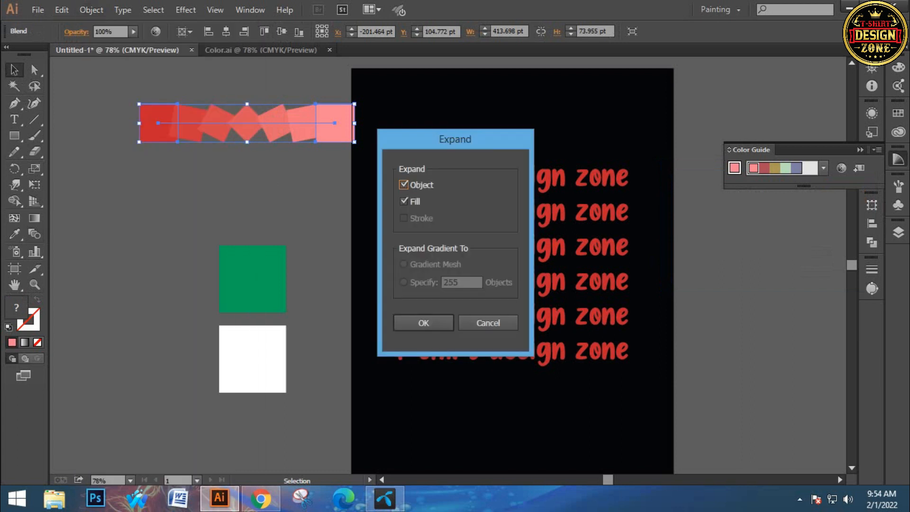
left_click(424, 323)
left_click(311, 190)
Move the expanded row of squares down and away from the artboard and ungroup it.
left_click_drag(334, 128, 315, 228)
right_click(248, 149)
left_click(284, 226)
left_click(296, 202)
Spread the ungrouped red-to-pink shade squares apart beside the artboard so none of them overlap.
left_click_drag(249, 157, 313, 119)
left_click(271, 141)
left_click_drag(214, 155, 218, 210)
left_click_drag(183, 156, 228, 122)
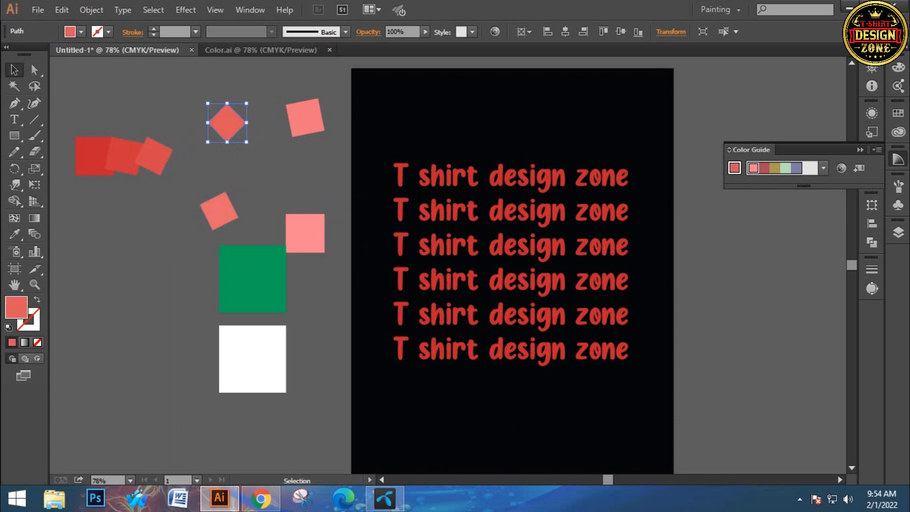
left_click(190, 128)
left_click_drag(154, 156, 177, 102)
left_click_drag(124, 156, 176, 178)
left_click_drag(95, 157, 127, 122)
left_click(156, 142)
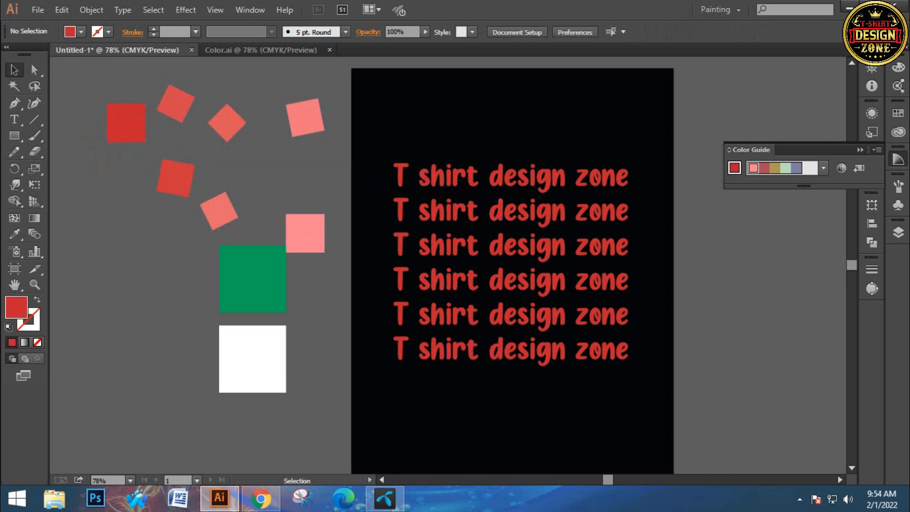
Move the lightest pink square clear of the green square, enlarge it about one and a half times, and keep it selected.
left_click_drag(313, 232, 313, 192)
left_click(310, 229)
key("ctrl+space")
left_click(361, 262, "ctrl")
left_click(361, 262, "ctrl")
key("space")
left_click_drag(374, 248, 301, 274)
left_click_drag(431, 134, 324, 249)
left_click_drag(412, 222, 418, 275)
left_click(445, 259)
key("space")
left_click(375, 228)
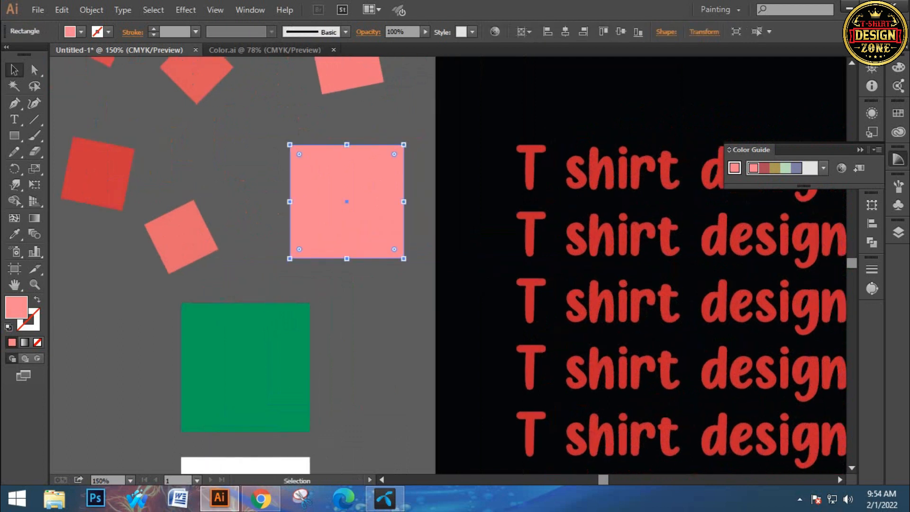
Fill the enlarged pink square with the Orange, Yellow gradient preset.
left_click(898, 159)
left_click(872, 159)
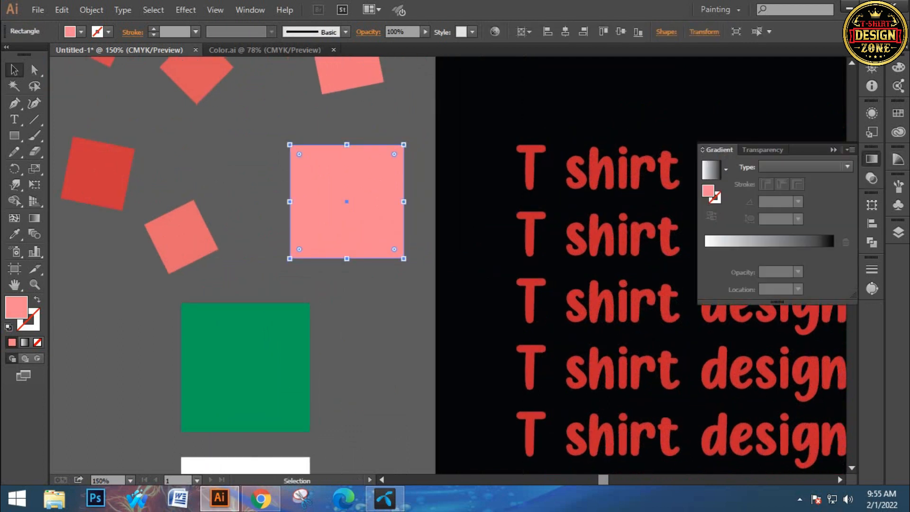
left_click(711, 169)
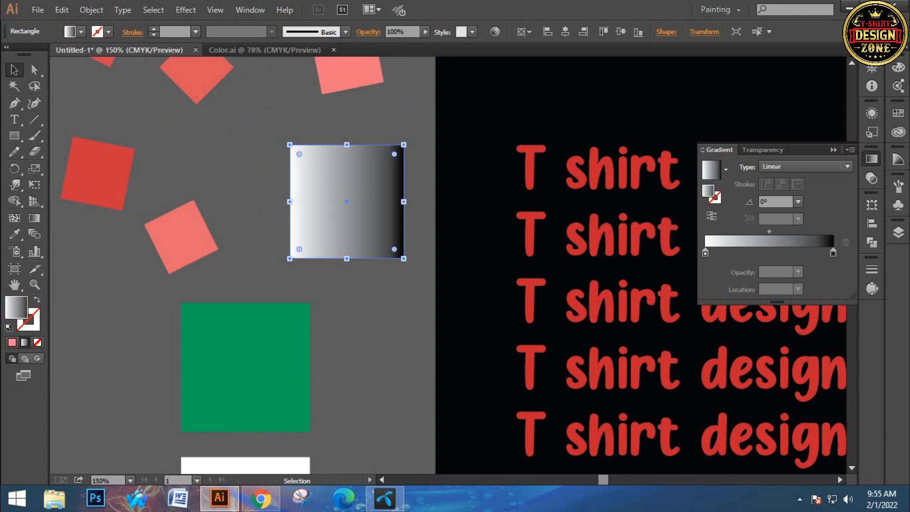
left_click(726, 170)
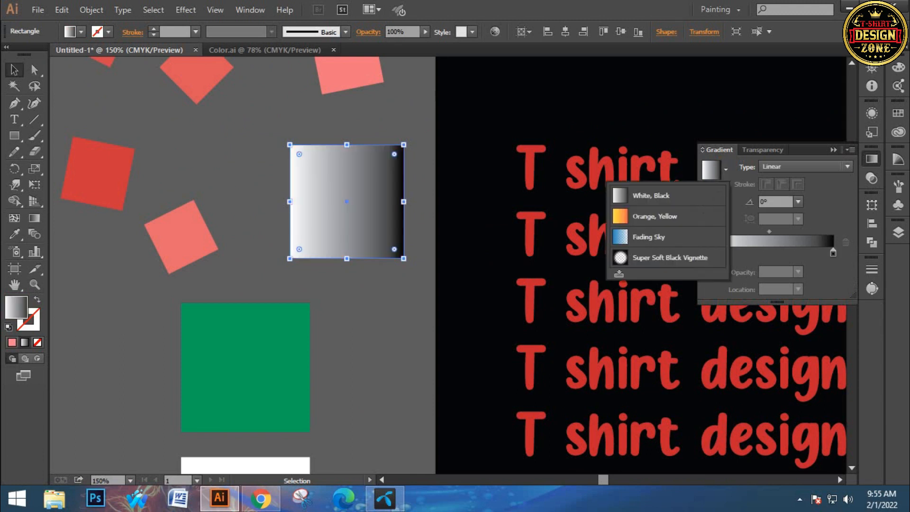
left_click(655, 216)
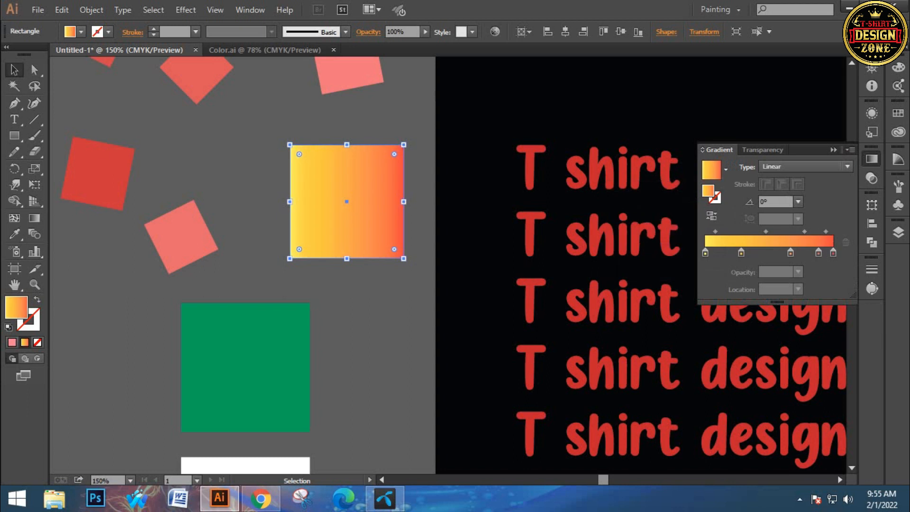
Set the orange-yellow gradient's type to Radial and deselect the square.
left_click(806, 166)
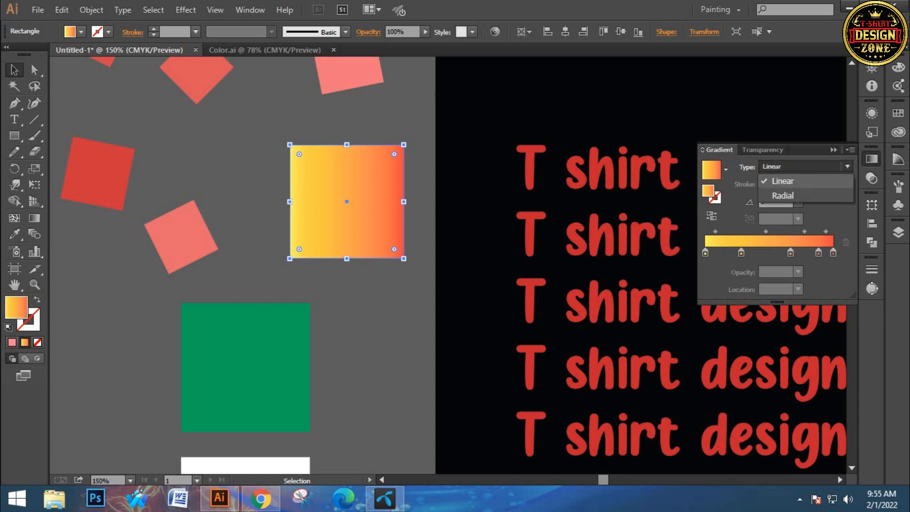
left_click(775, 193)
left_click(444, 216)
left_click_drag(277, 139, 336, 224)
left_click(313, 280)
left_click(330, 237)
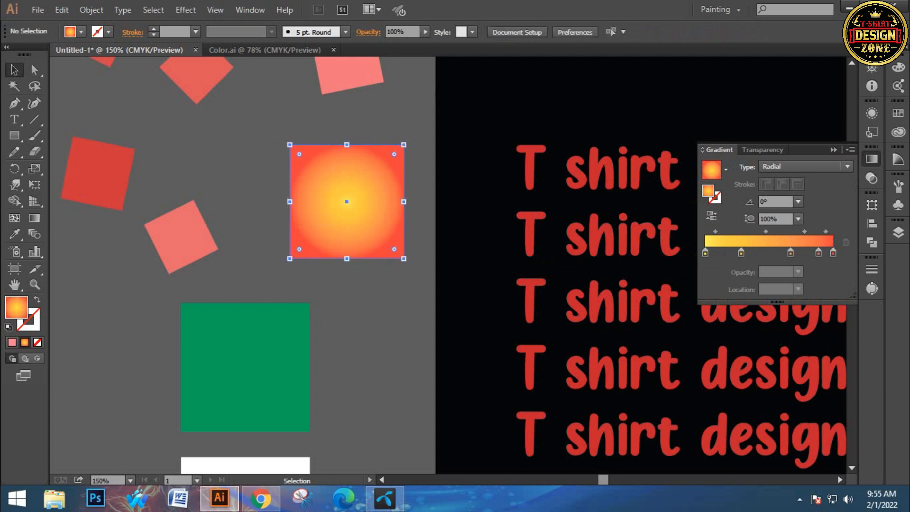
left_click(315, 279)
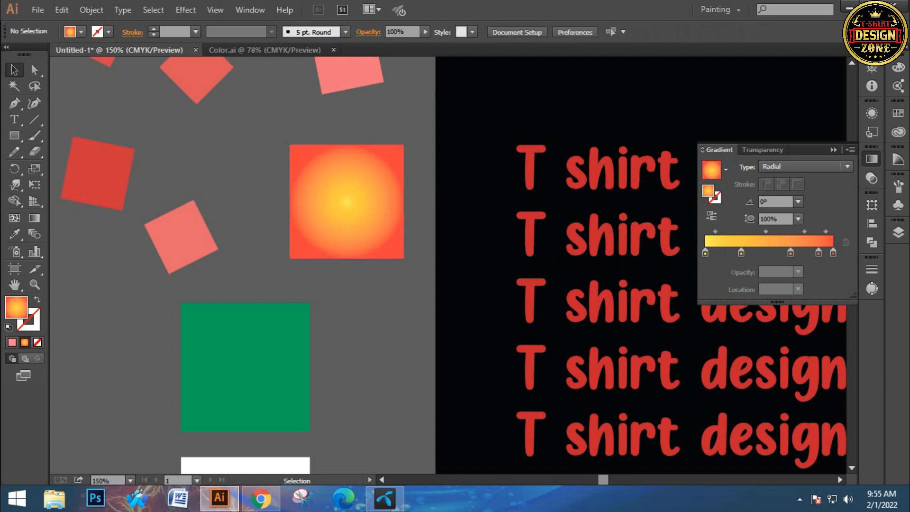
Select the radial-gradient square and expand it.
left_click_drag(287, 199, 319, 235)
left_click(91, 10)
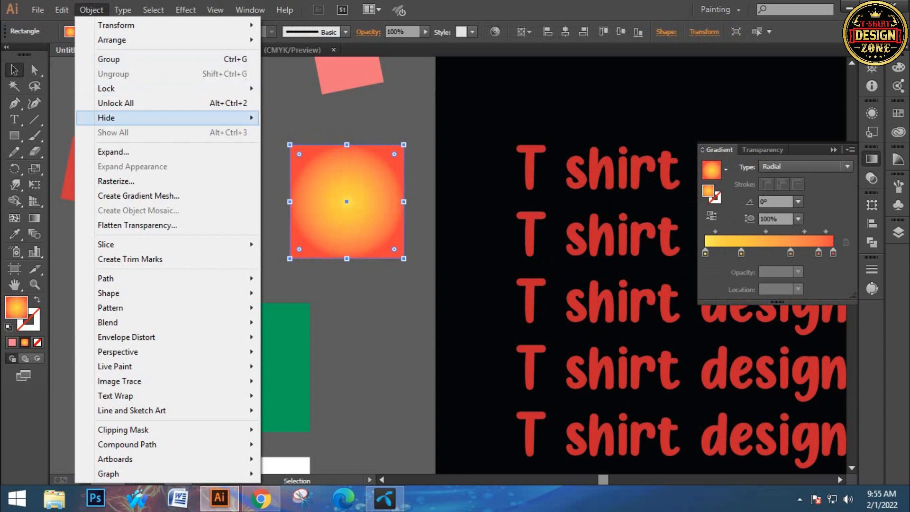
left_click(152, 150)
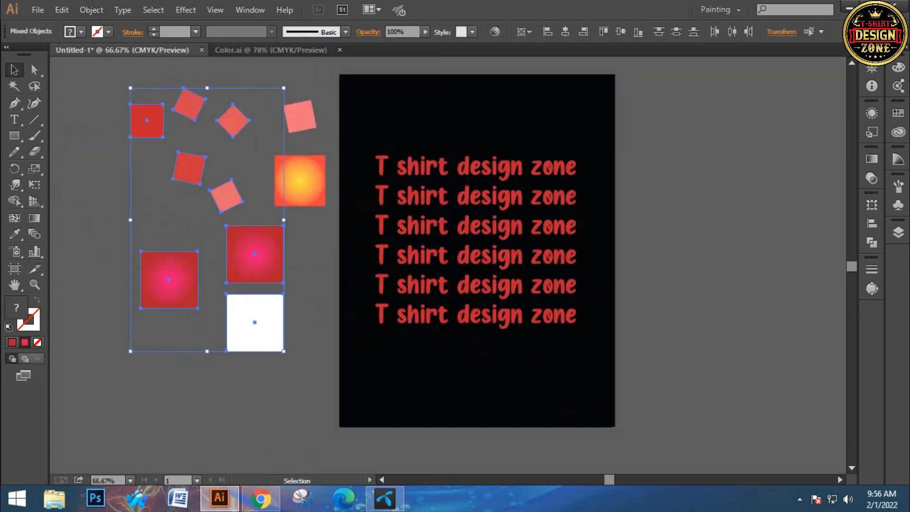
Delete the selected palette squares and the orange radial-gradient square, keeping only the tilted pink square.
key("Delete")
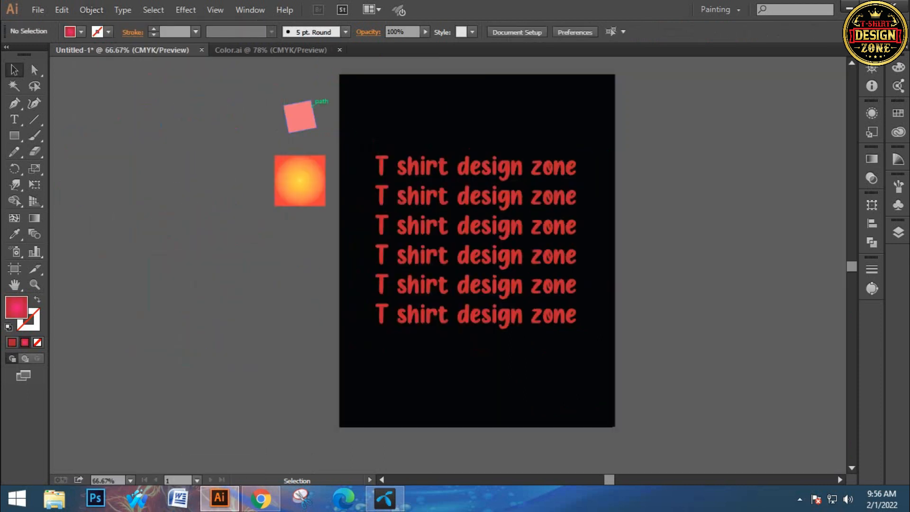
left_click(314, 103)
left_click(299, 180)
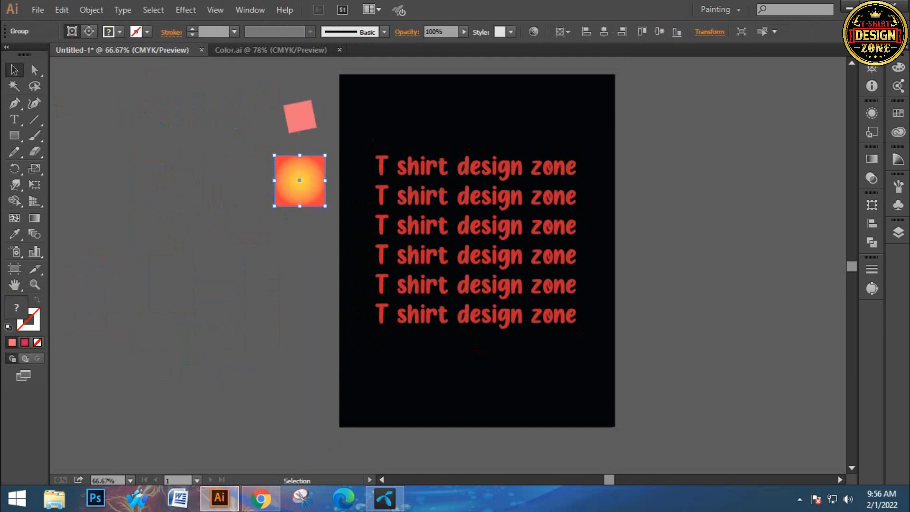
key("Delete")
Enlarge the remaining tilted pink square, move it slightly away from the artboard, and deselect it.
left_click(299, 116)
left_click_drag(316, 133, 335, 150)
left_click(327, 163)
left_click_drag(302, 115, 278, 158)
left_click(326, 163)
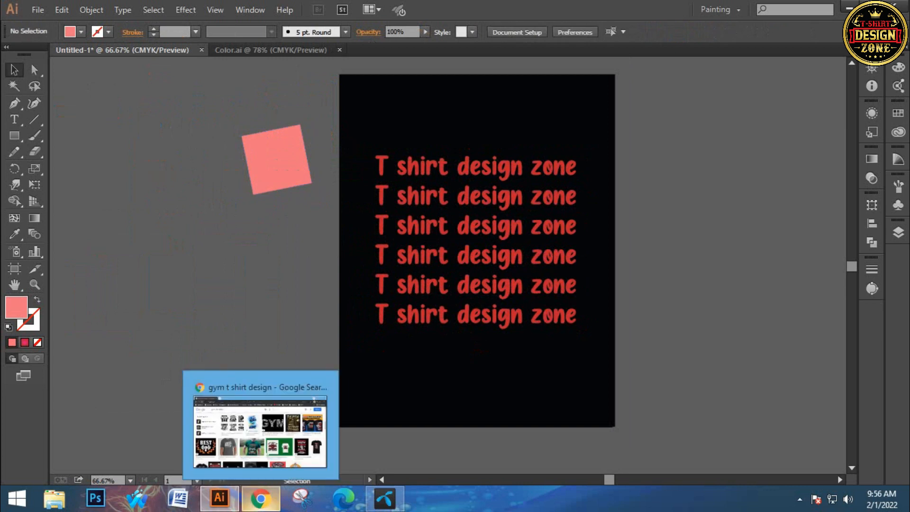
Switch to Chrome and search Google for "color platte" in a new tab, showing image results.
left_click(261, 498)
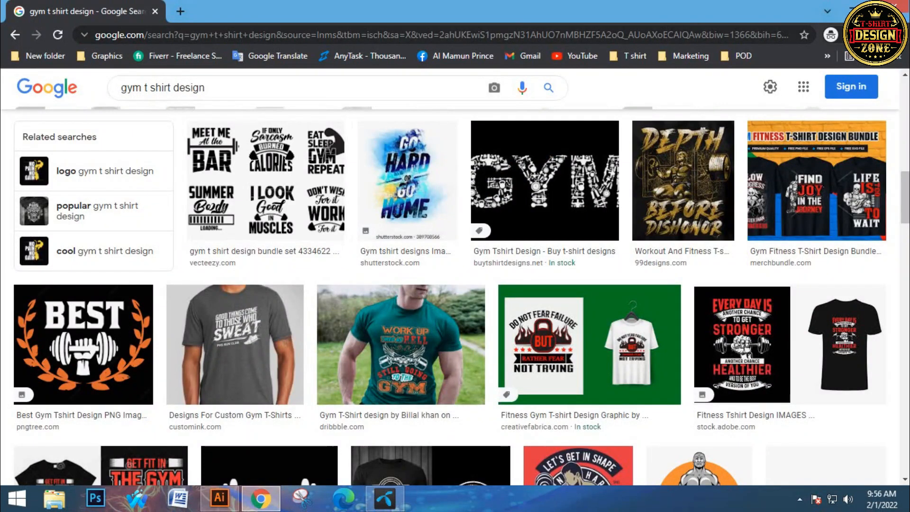
key("ctrl+shift+n")
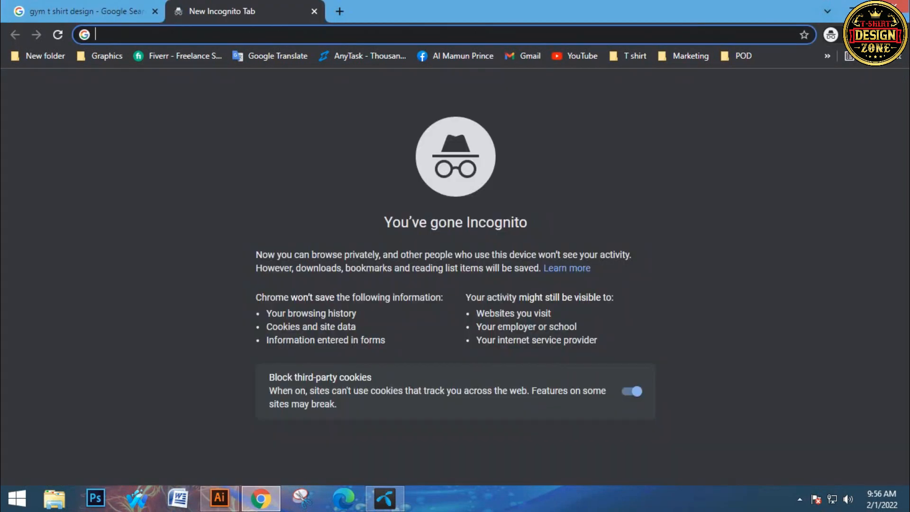
type("cooo")
key("BackSpace")
key("BackSpace")
key("BackSpace")
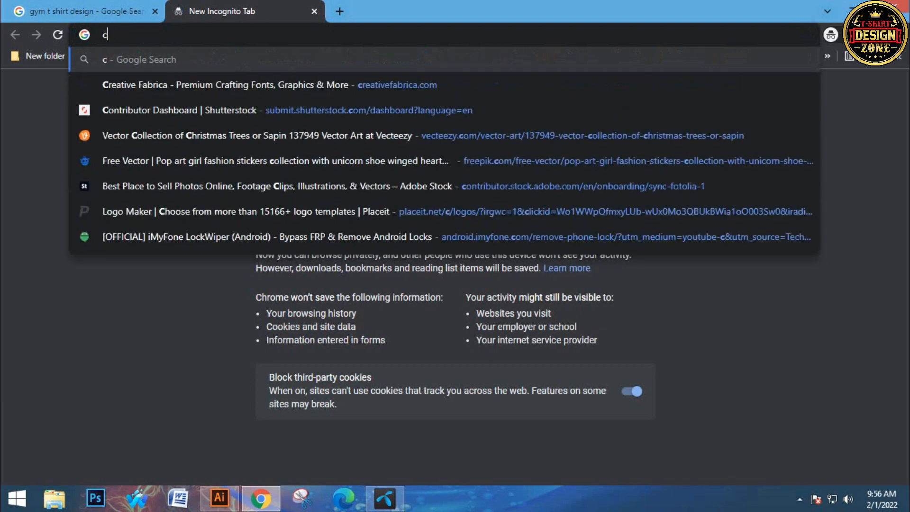
type("olor ")
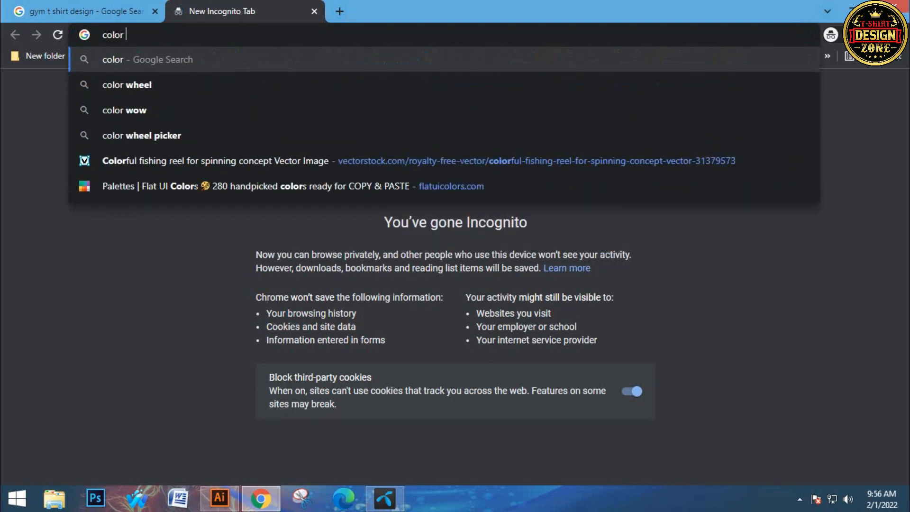
type("pla")
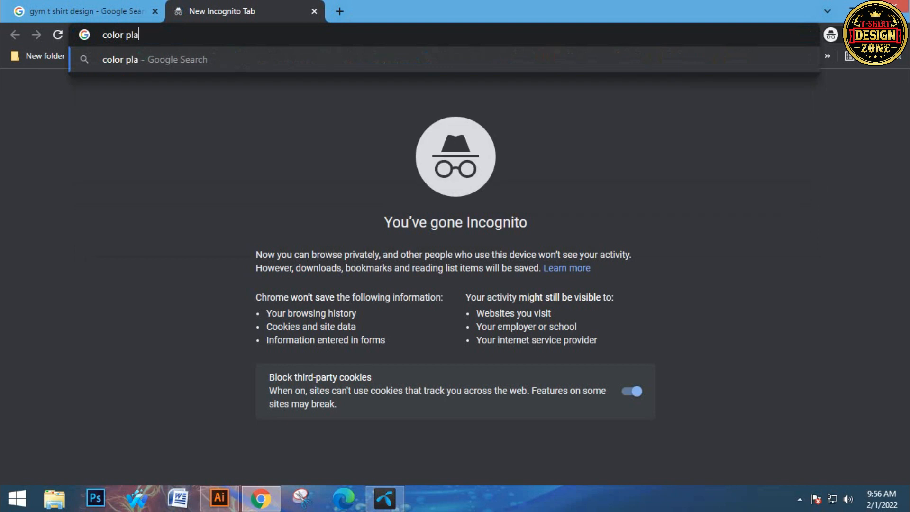
type("tte")
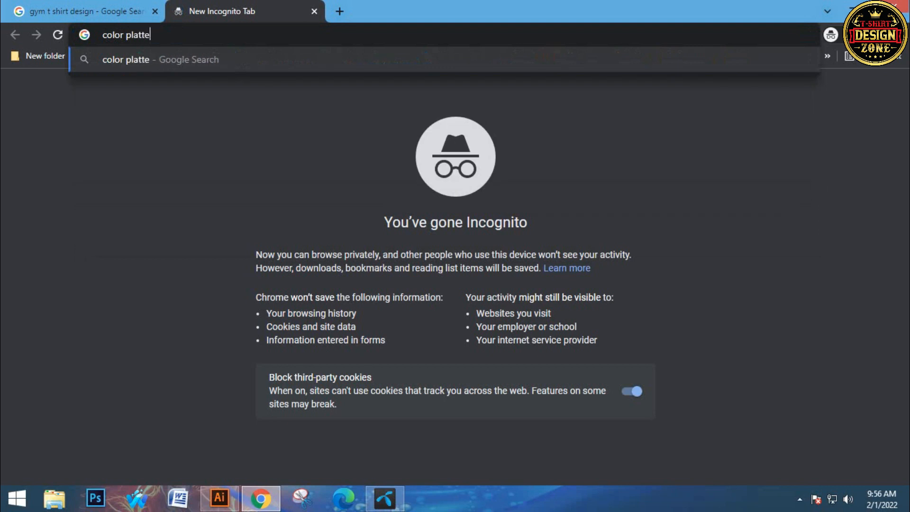
key("Return")
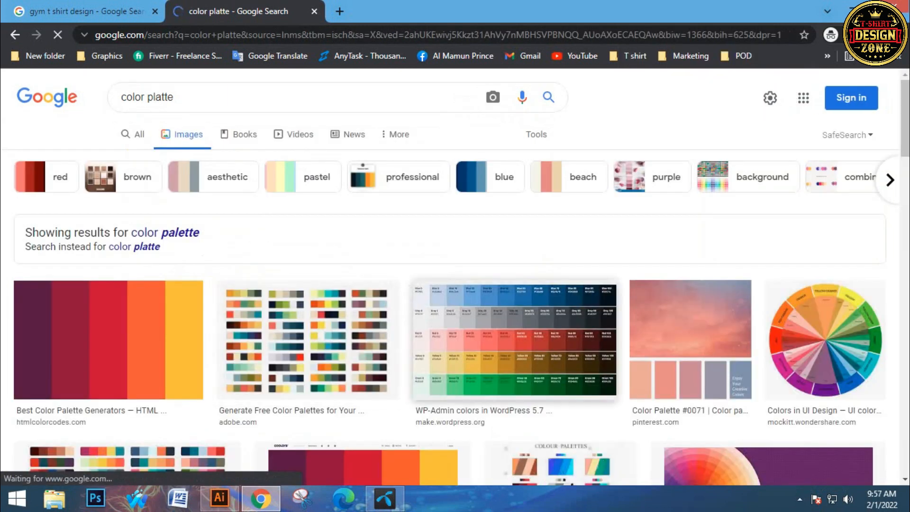
Browse the color palette image results and open the preview of the "Building Your Color Palette" image.
scroll(451, 312, "down", 2)
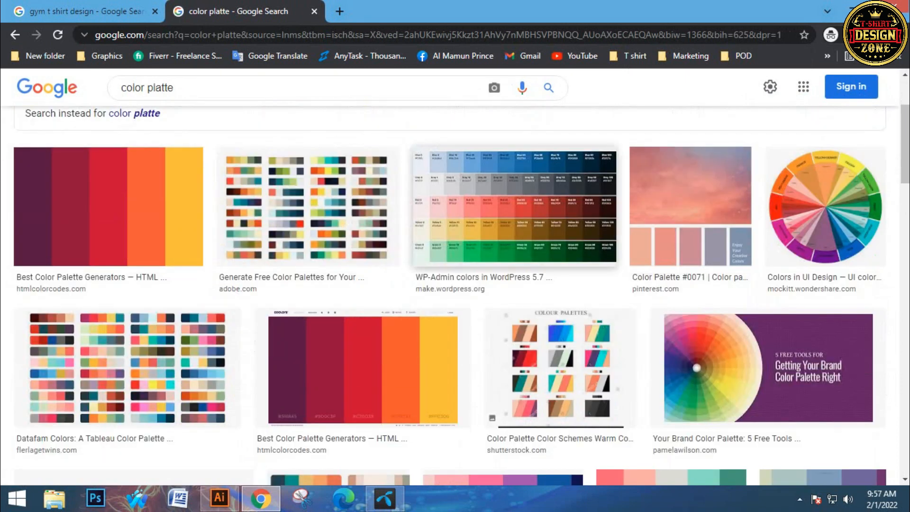
scroll(450, 294, "down", 2)
scroll(450, 294, "down", 2)
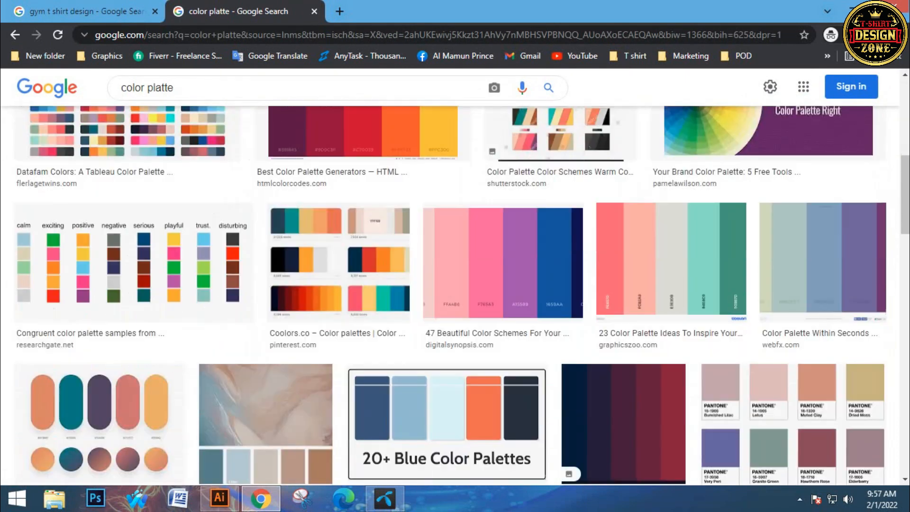
scroll(450, 294, "down", 2)
scroll(450, 294, "down", 1)
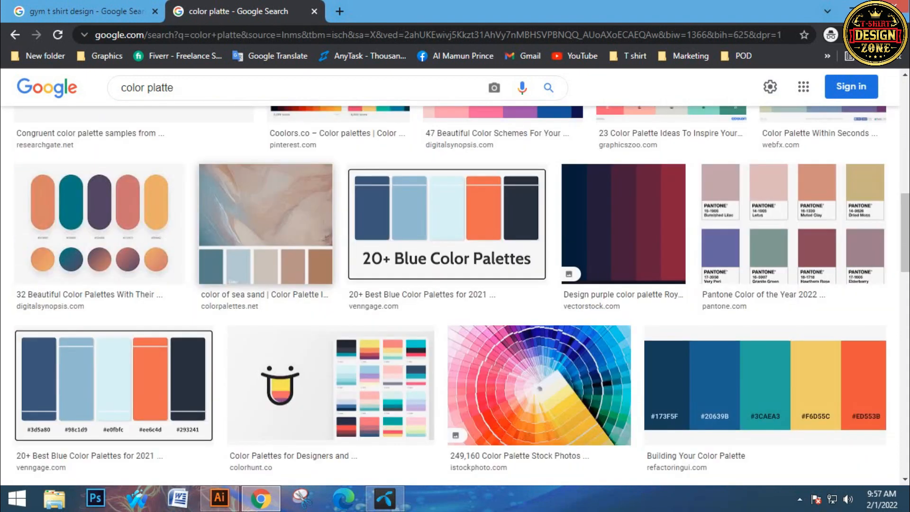
scroll(451, 294, "down", 1)
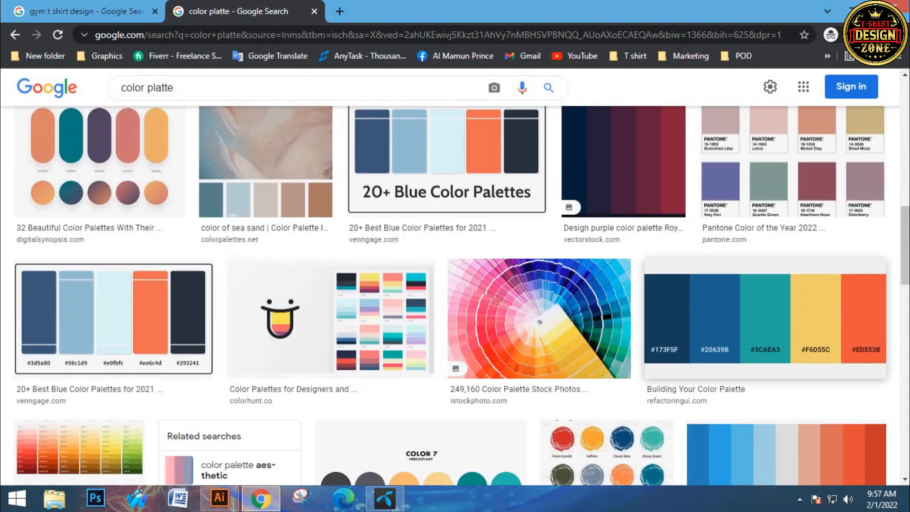
left_click(765, 318)
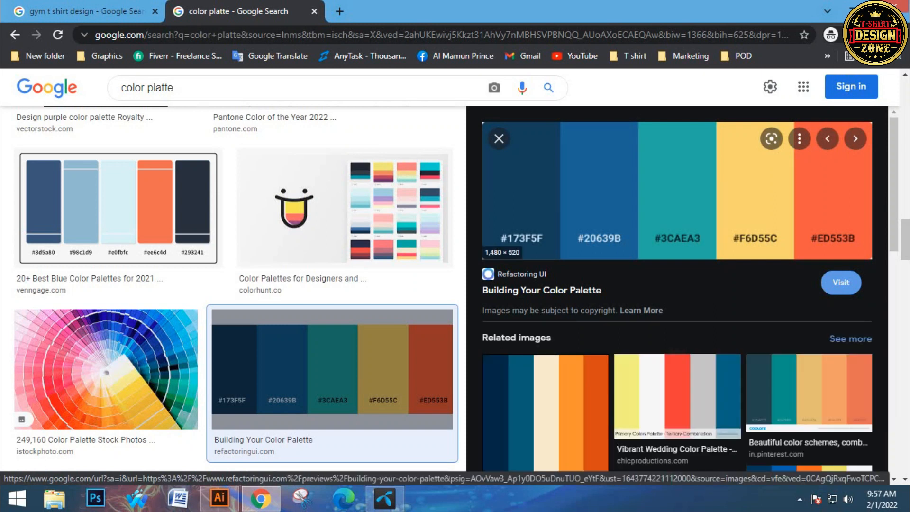
Open the related Pinterest palette with navy, teal, cream and orange stripes and copy its image.
scroll(678, 213, "down", 1)
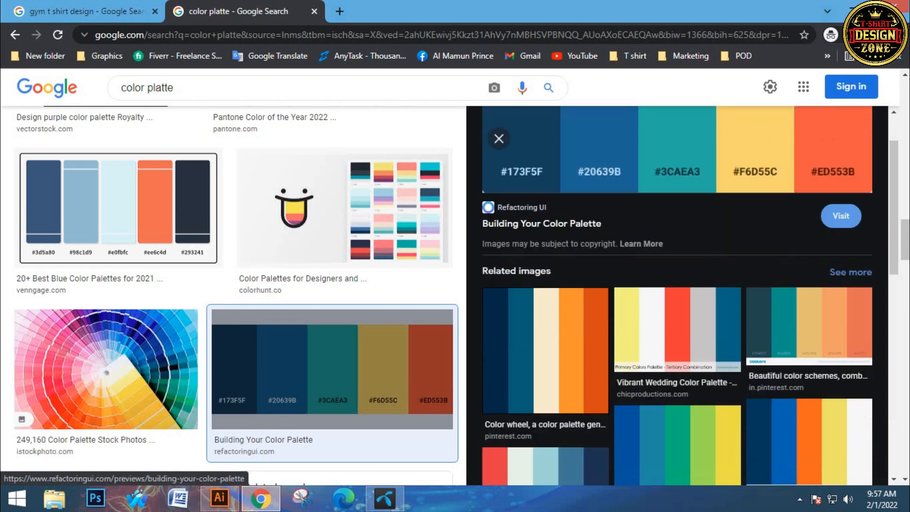
left_click(545, 350)
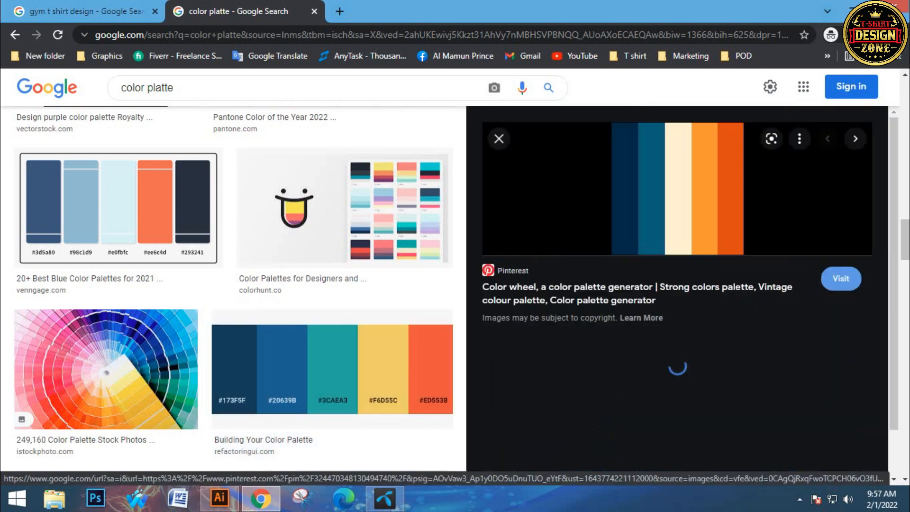
right_click(701, 172)
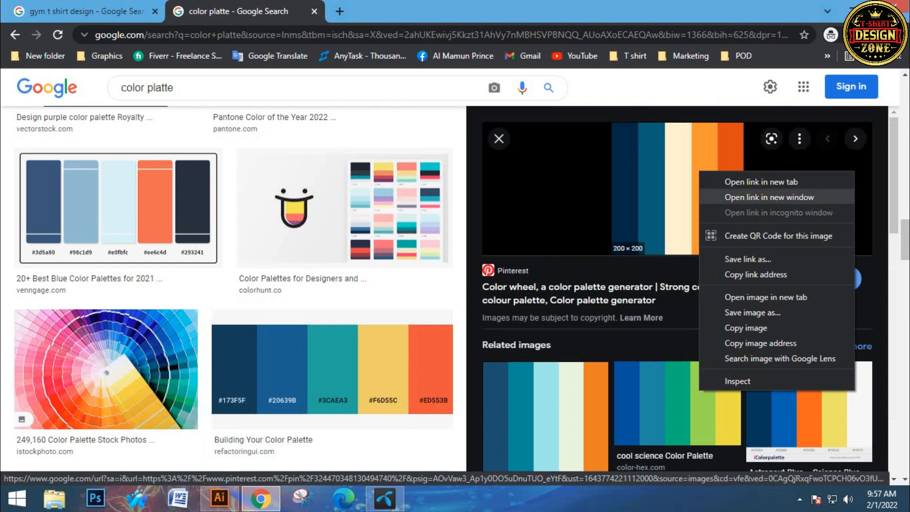
left_click(746, 328)
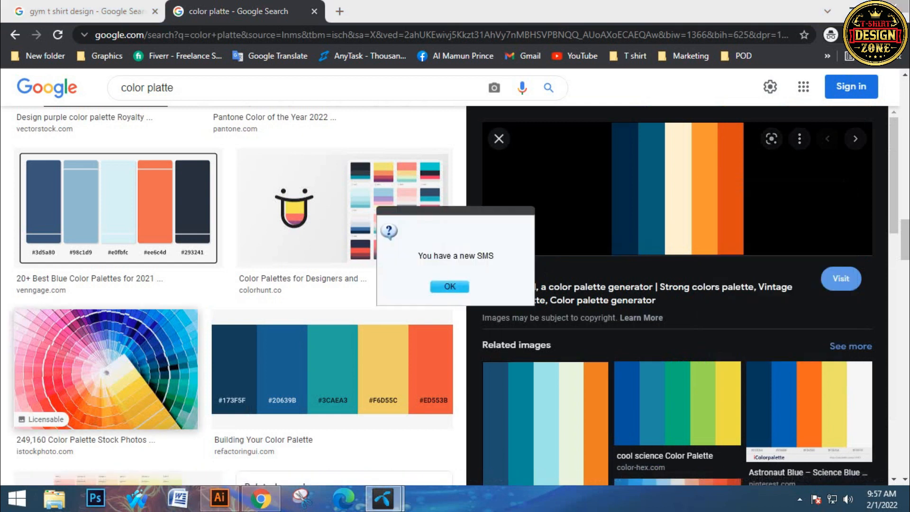
Switch back to Illustrator and dismiss the new SMS notification.
left_click(219, 499)
left_click(450, 287)
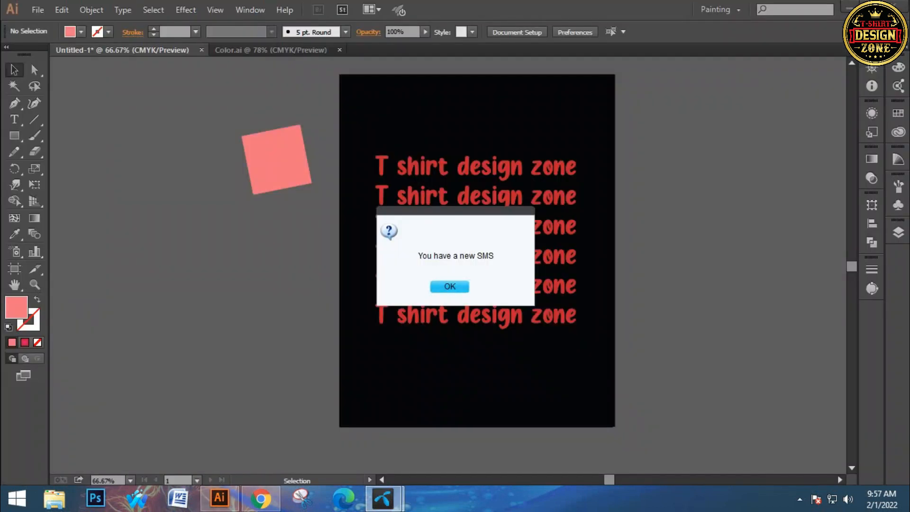
left_click(451, 287)
left_click(673, 281)
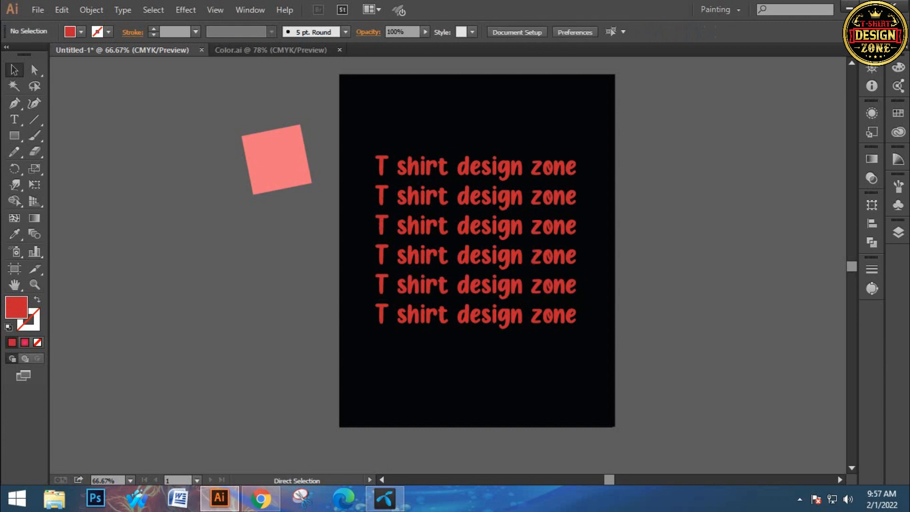
Copy the navy, teal, cream and orange striped palette image from Chrome and paste it into the Illustrator document.
key("ctrl+v")
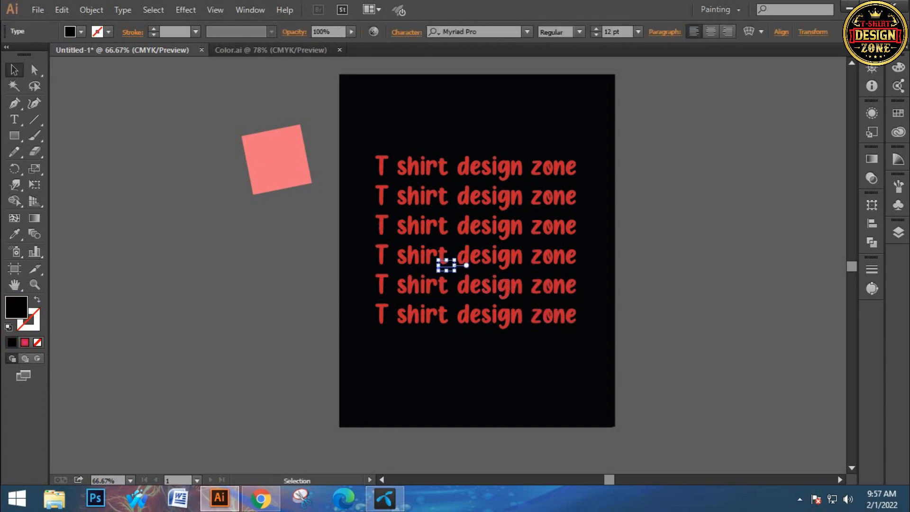
key("Delete")
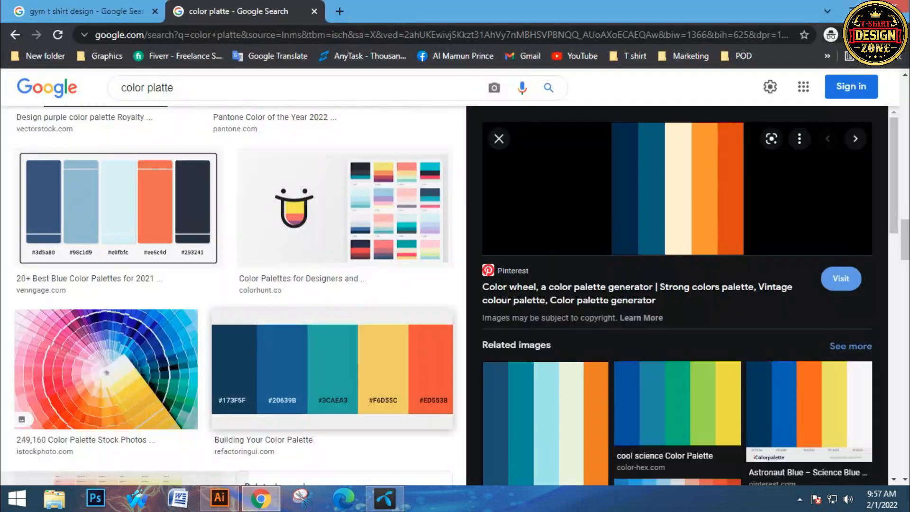
left_click(261, 498)
right_click(640, 165)
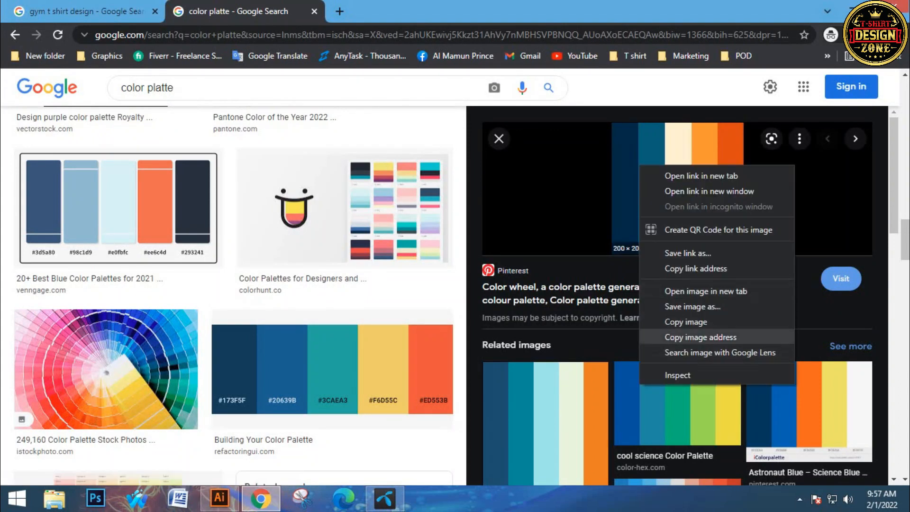
left_click(686, 321)
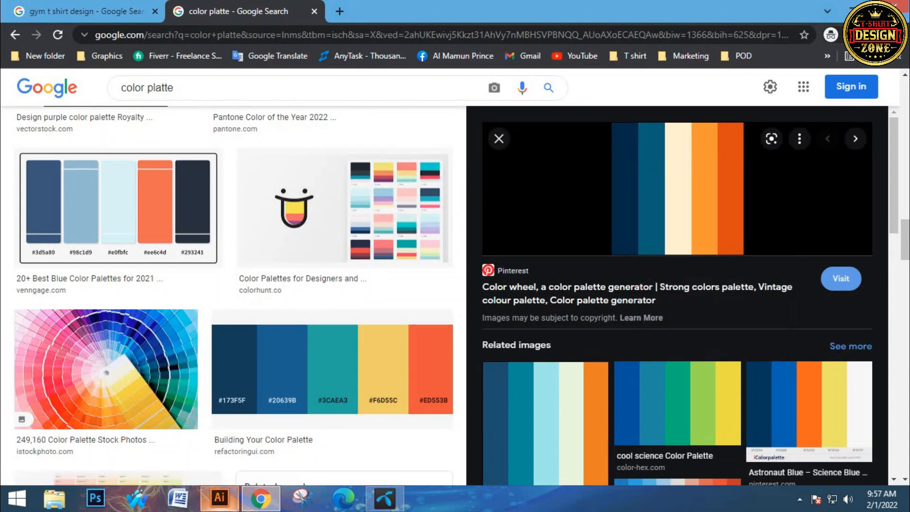
left_click(219, 498)
key("ctrl+v")
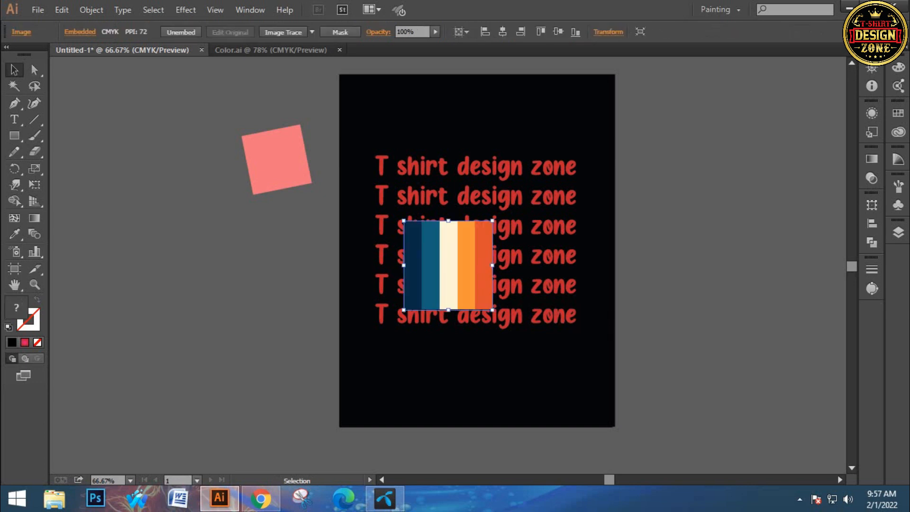
Enlarge the pasted palette image to roughly twice its size and move it off the artboard to the empty area on its right.
left_click_drag(493, 310, 549, 366)
left_click(550, 368)
left_click_drag(485, 252, 657, 200)
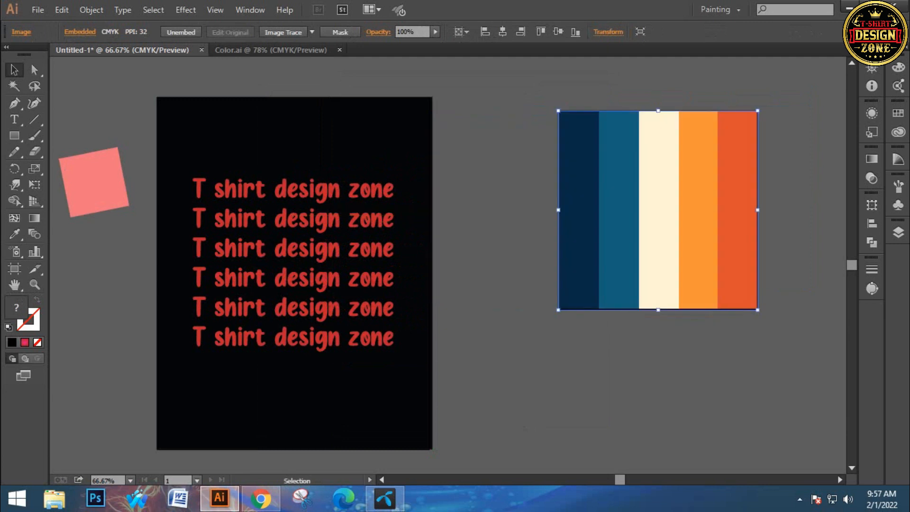
Draw a small square between the artboard and the palette image and duplicate it into an evenly spaced column of four.
left_click(14, 135)
left_click_drag(449, 150, 469, 225)
key("v")
key("ctrl+d")
key("ctrl+d")
left_click(520, 213)
Fill the first square with the palette's navy and the second with its teal using the Eyedropper.
left_click(468, 169)
key("i")
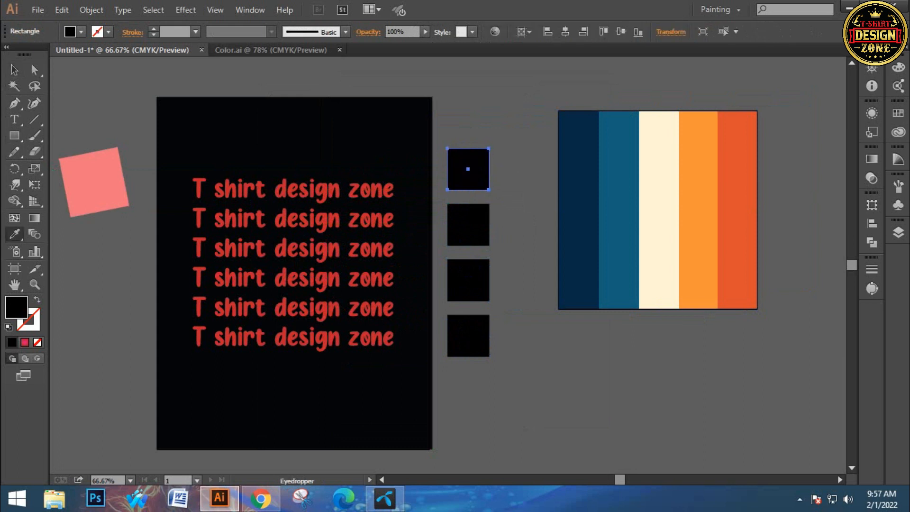
left_click(579, 199)
key("v")
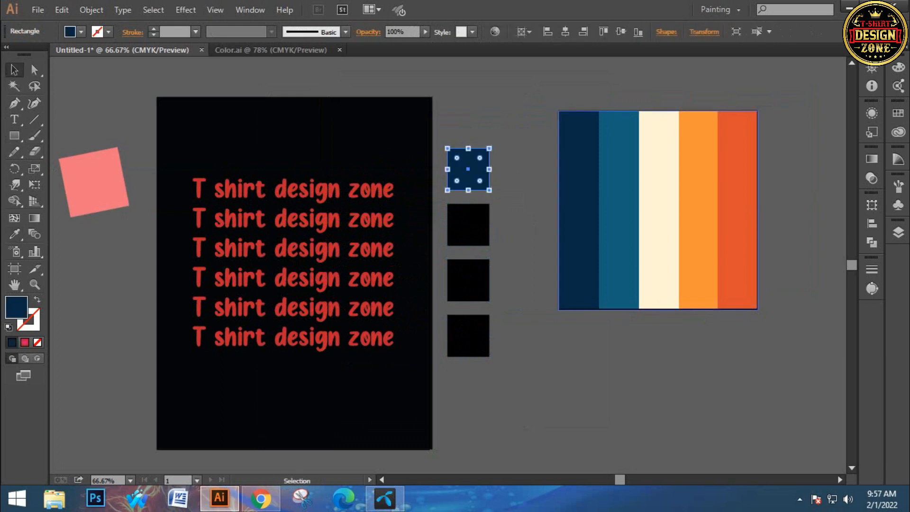
left_click(469, 224)
key("i")
left_click(619, 208)
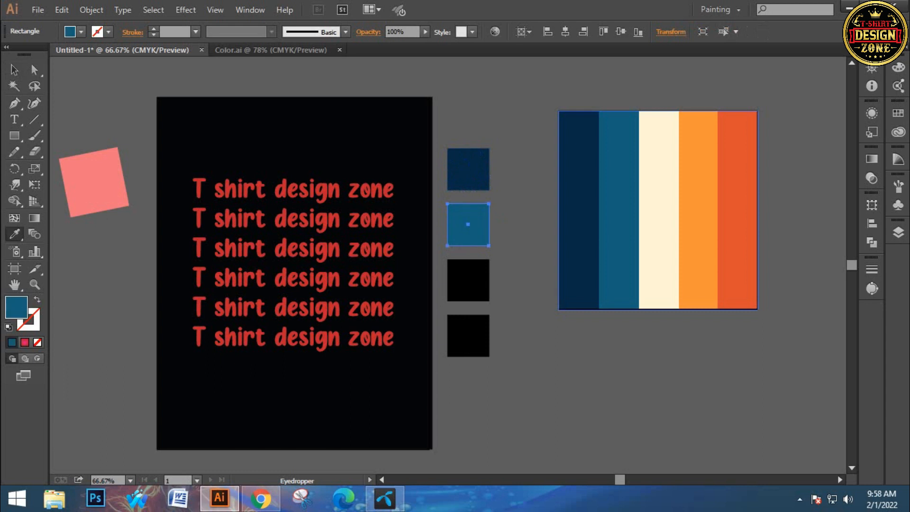
Fill the third square with the palette's cream and the fourth with its light orange using the Eyedropper.
key("v")
left_click(469, 280)
key("i")
left_click(659, 208)
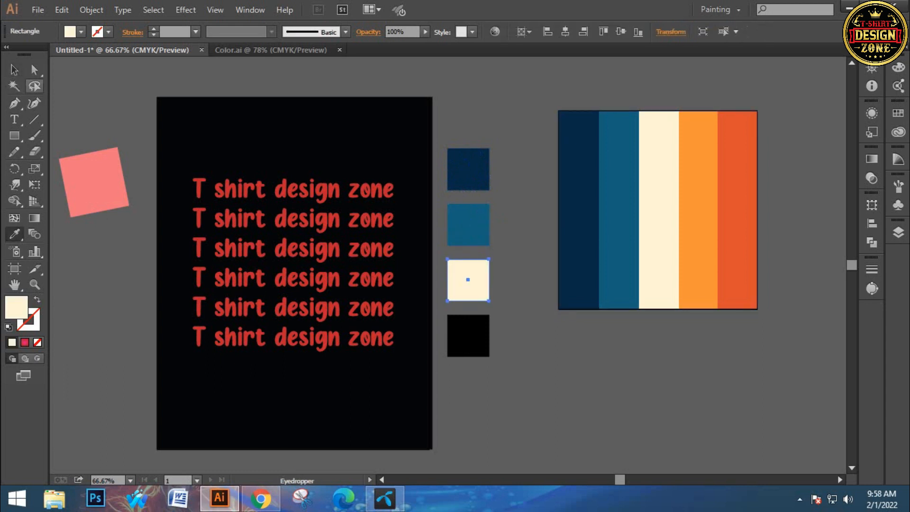
key("v")
left_click(516, 284)
left_click(469, 336)
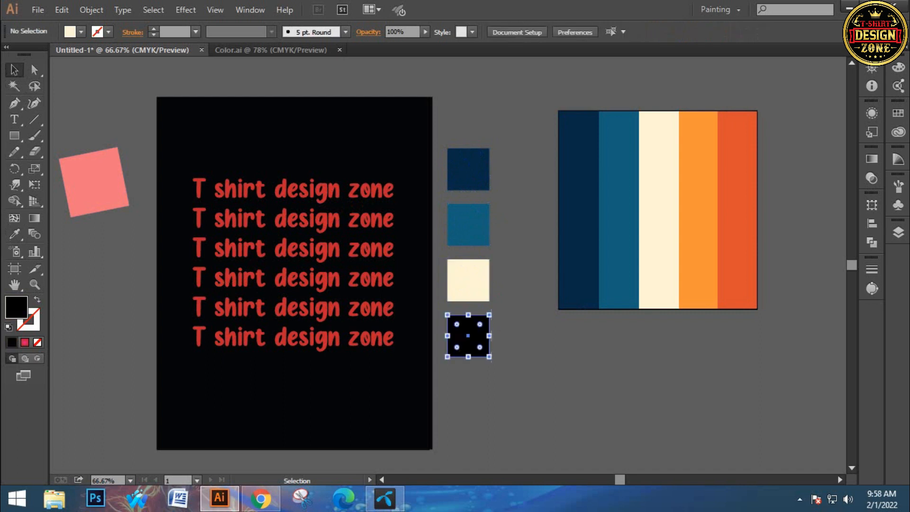
key("i")
left_click(699, 209)
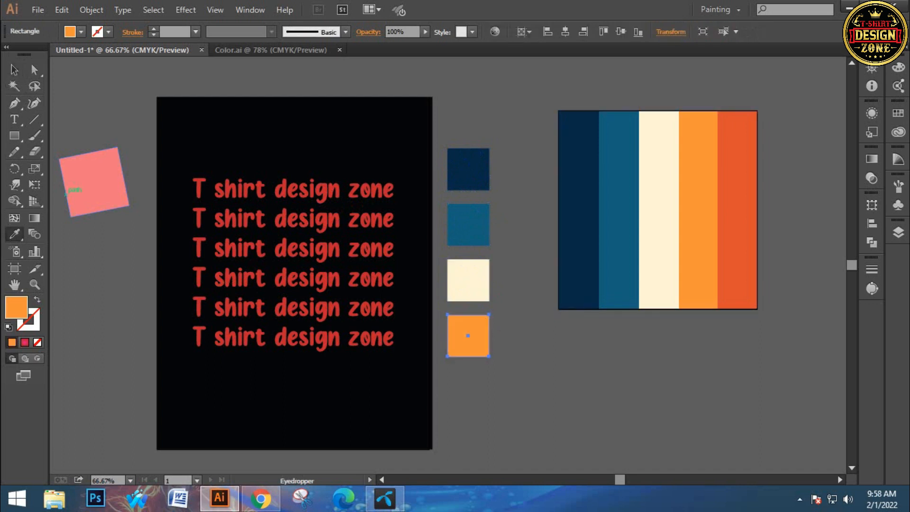
Delete the striped palette image, keeping the column of four coloured squares.
left_click(14, 70)
left_click_drag(562, 96, 459, 394)
key("Delete")
left_click(527, 381)
left_click_drag(511, 130, 469, 356)
key("ctrl+shift+a")
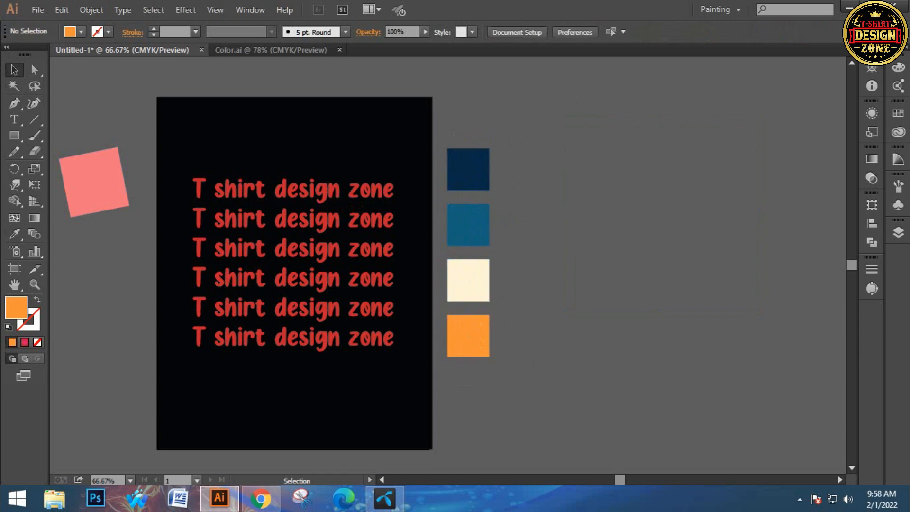
Move the four coloured squares together to the left of the artboard, below the pink square.
left_click_drag(520, 134, 479, 360)
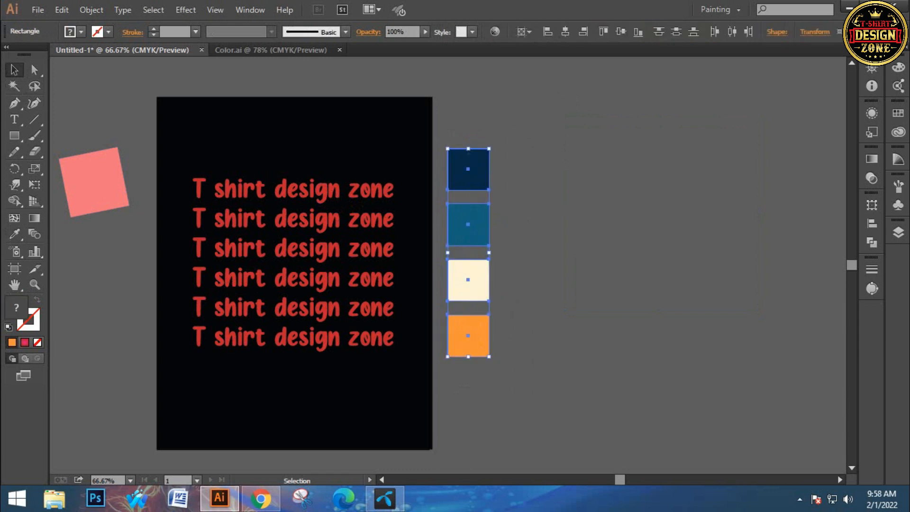
left_click_drag(485, 228, 144, 300)
left_click(493, 246)
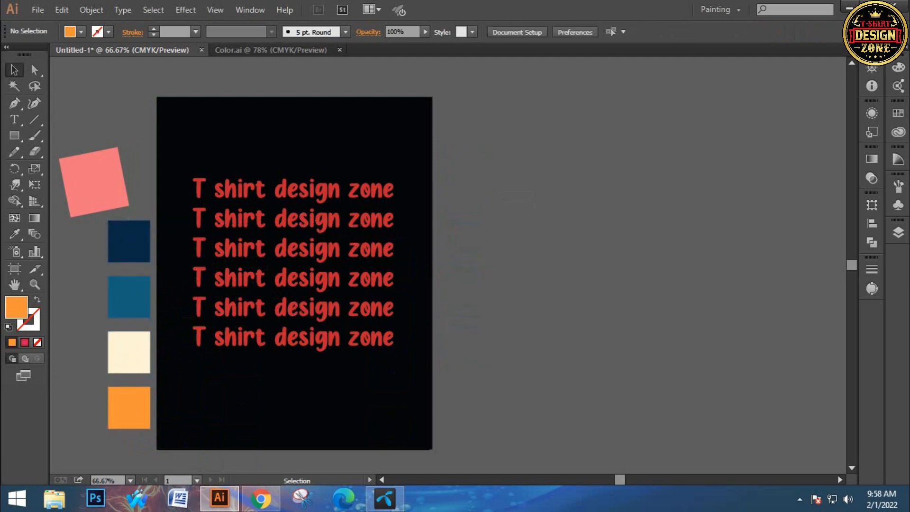
left_click_drag(201, 138, 353, 372)
left_click(394, 371)
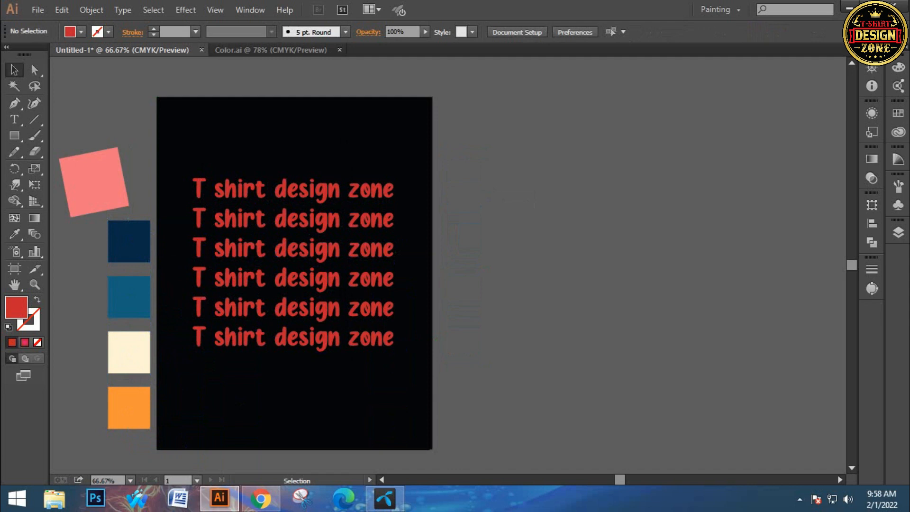
left_click_drag(461, 343, 303, 199)
left_click(304, 137)
Switch to the Color.ai document and examine its saved colour swatches and their hex codes.
left_click(271, 50)
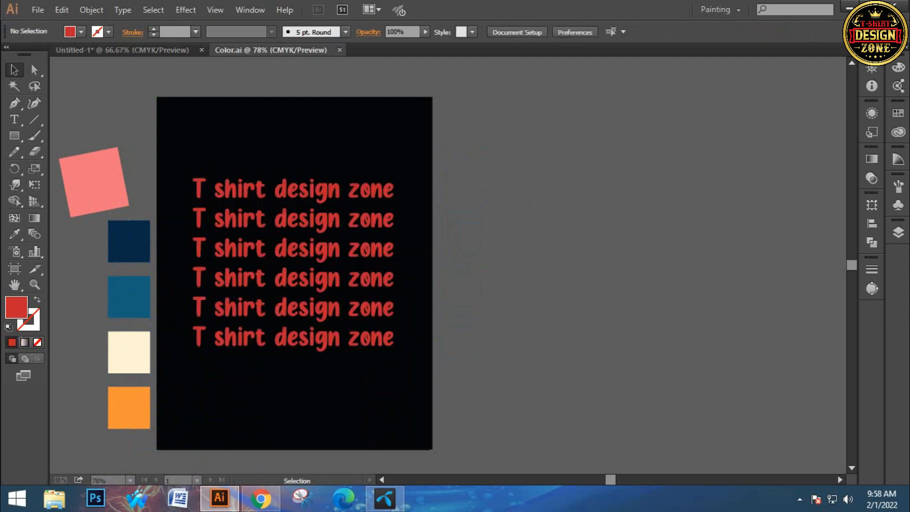
left_click_drag(223, 114, 678, 378)
left_click(679, 375)
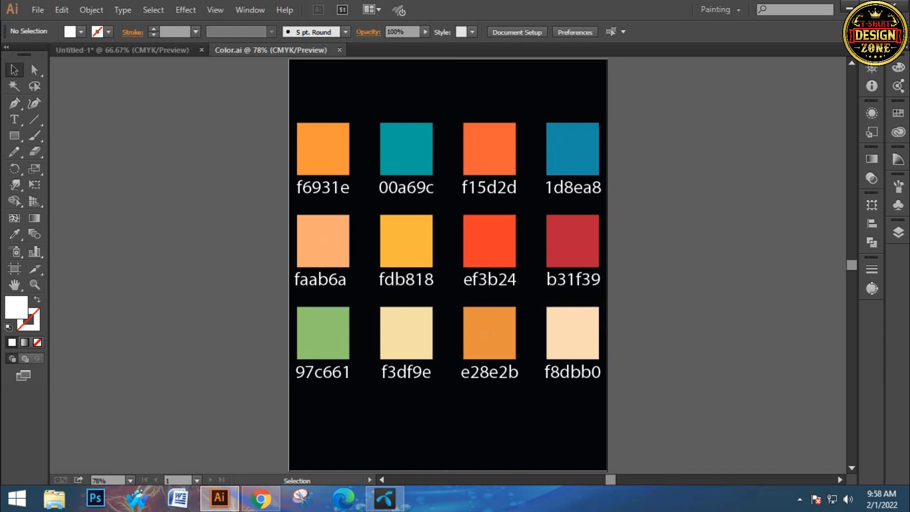
left_click_drag(270, 237, 321, 285)
left_click(223, 280)
Switch to Chrome, look through more color palette image results and related images, and return to Illustrator.
left_click(261, 498)
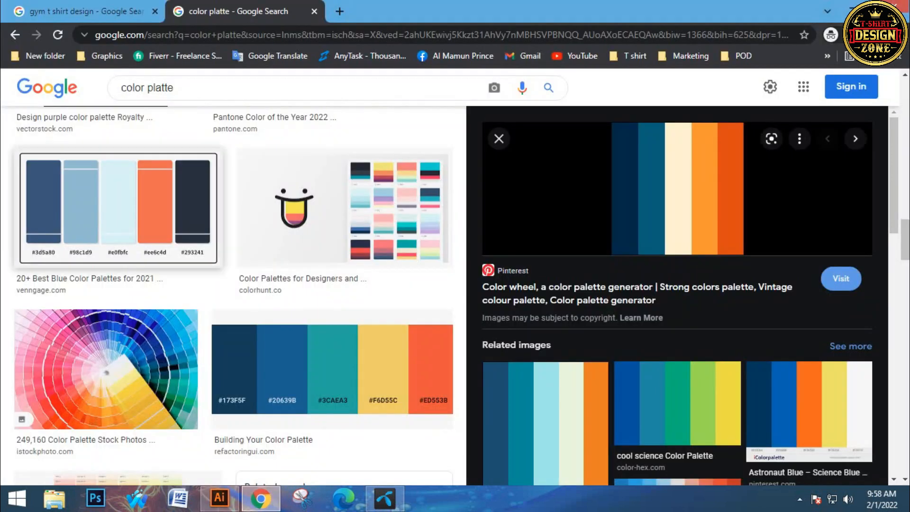
scroll(679, 294, "down", 6)
scroll(678, 294, "down", 5)
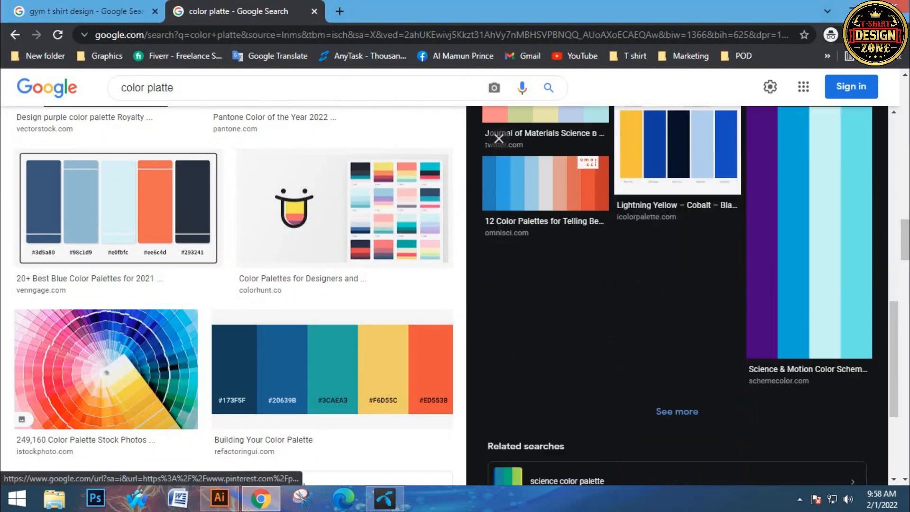
scroll(332, 341, "down", 1)
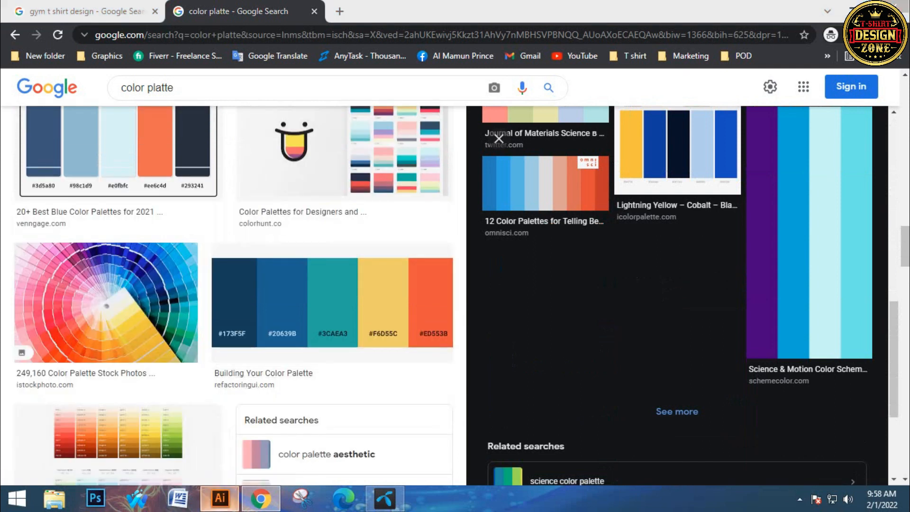
left_click(219, 498)
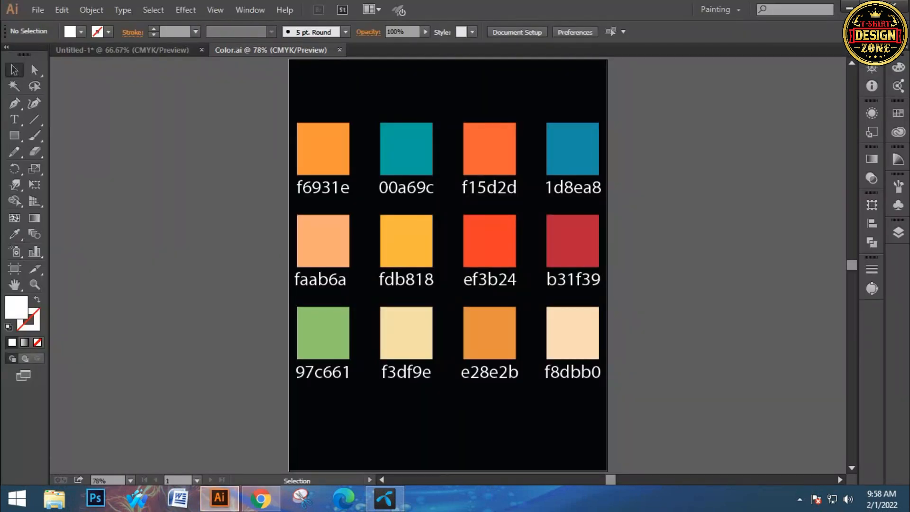